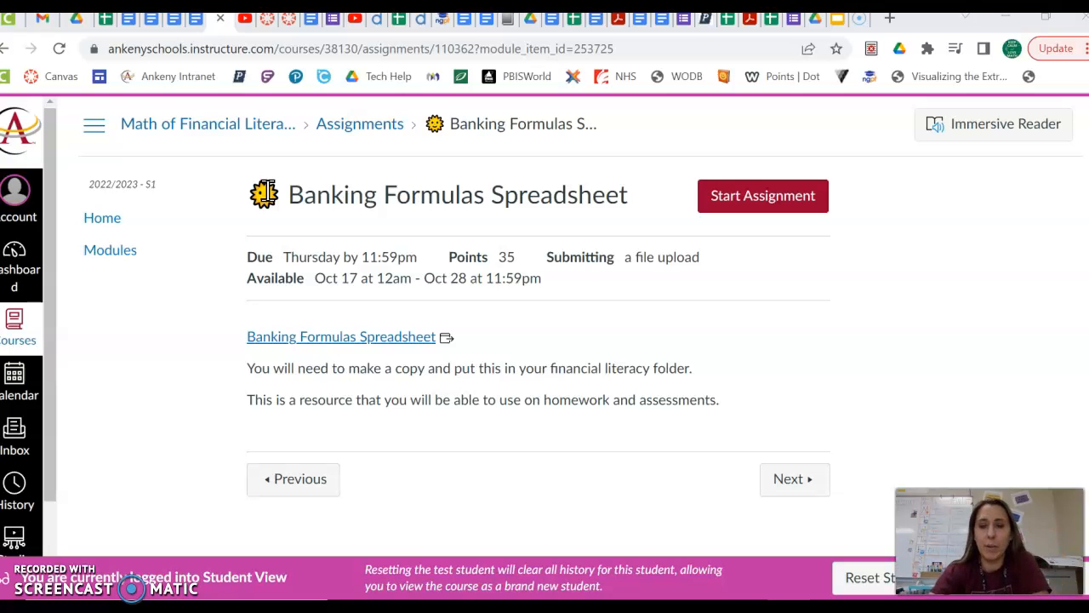
# - Open the copy page of the assignment's linked Banking Formulas Spreadsheet and close it without making a copy
pyautogui.click(297, 338)
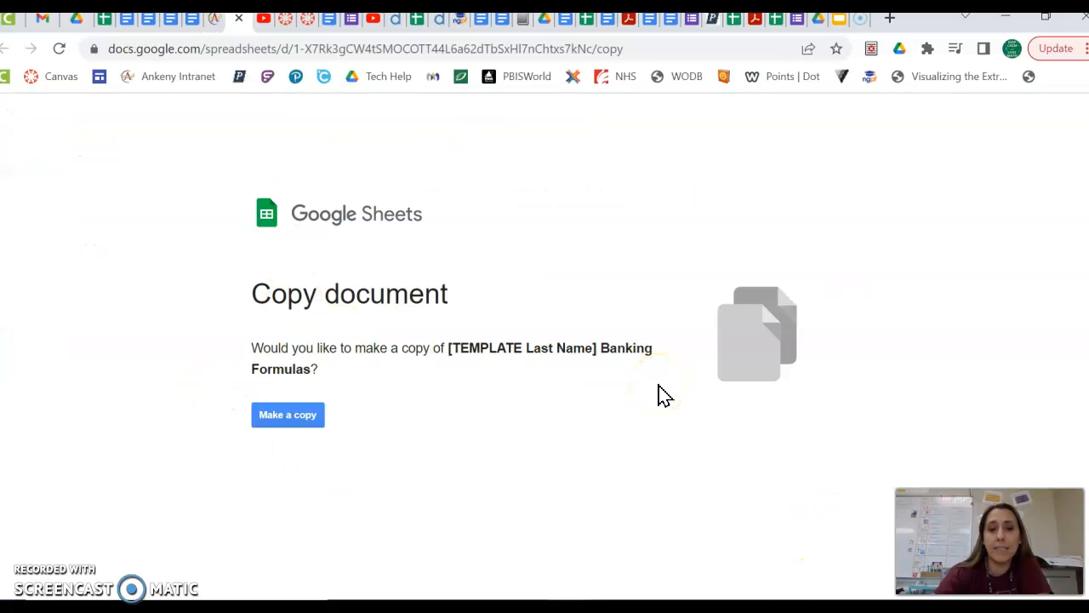
pyautogui.click(239, 18)
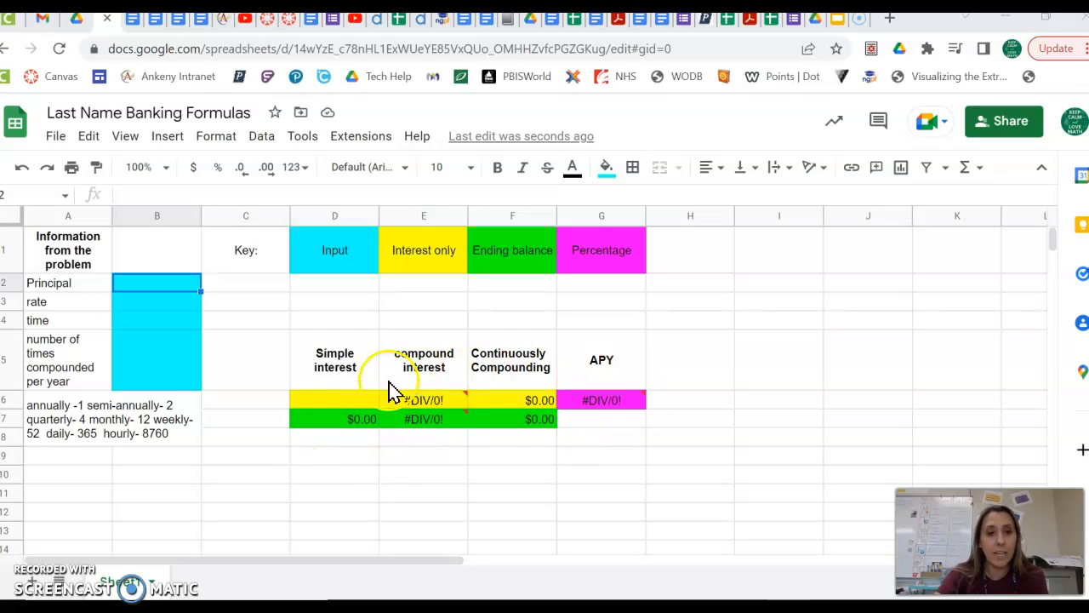
# - Copy the Interest only key cell into C6 and the Ending balance key cell into C7 as row labels
pyautogui.click(240, 400)
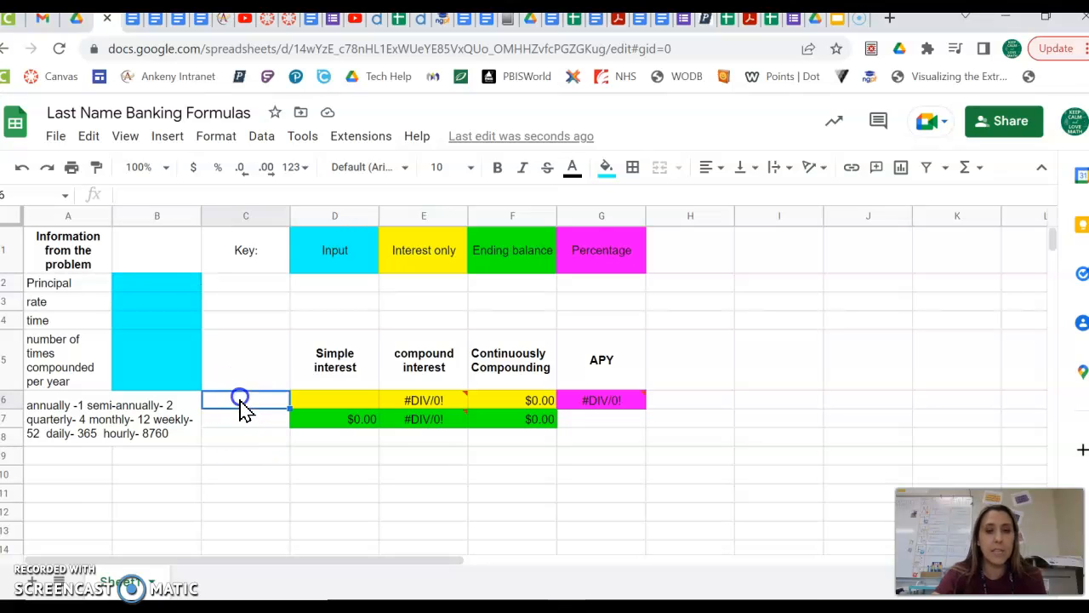
pyautogui.click(425, 268)
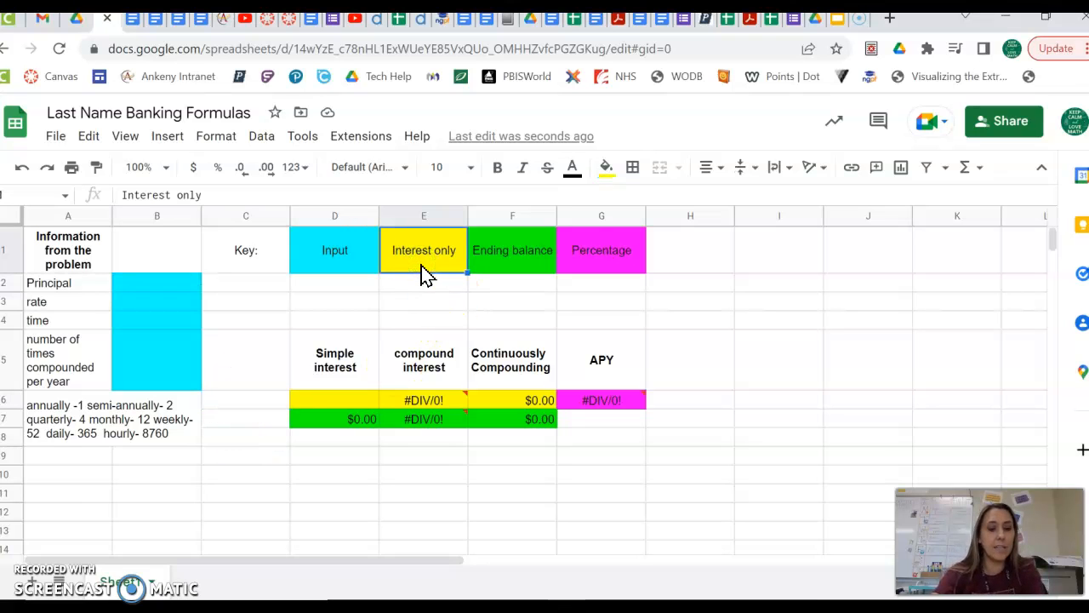
pyautogui.hotkey('ctrl', 'c')
pyautogui.click(242, 404)
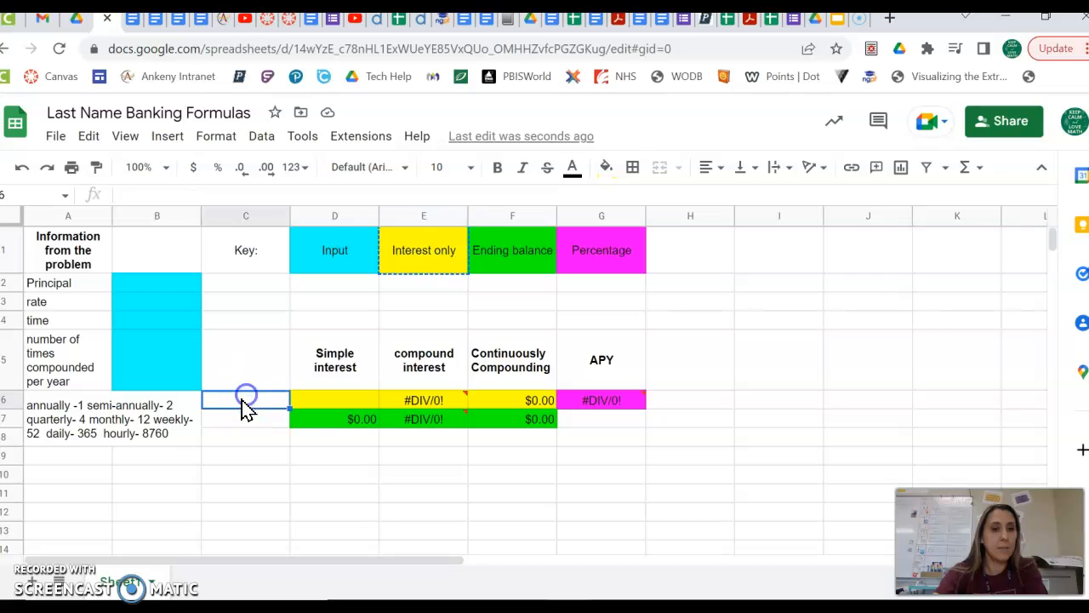
pyautogui.hotkey('ctrl', 'v')
pyautogui.click(491, 246)
pyautogui.hotkey('ctrl', 'c')
pyautogui.click(246, 423)
pyautogui.hotkey('ctrl', 'v')
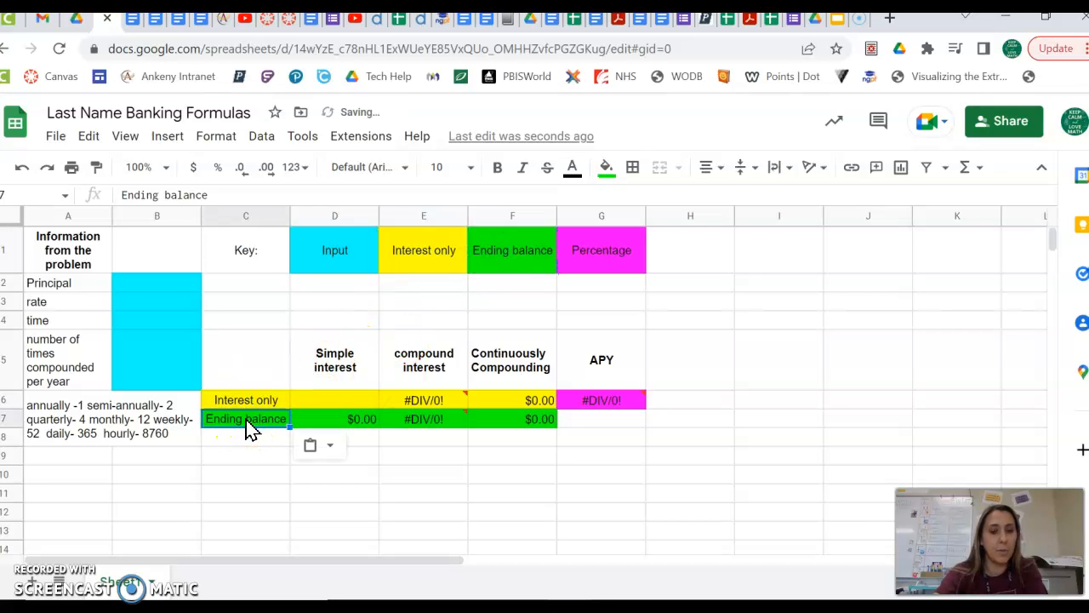
# - Enter 2000 as the principal in B2 and format the cell as currency
pyautogui.click(132, 415)
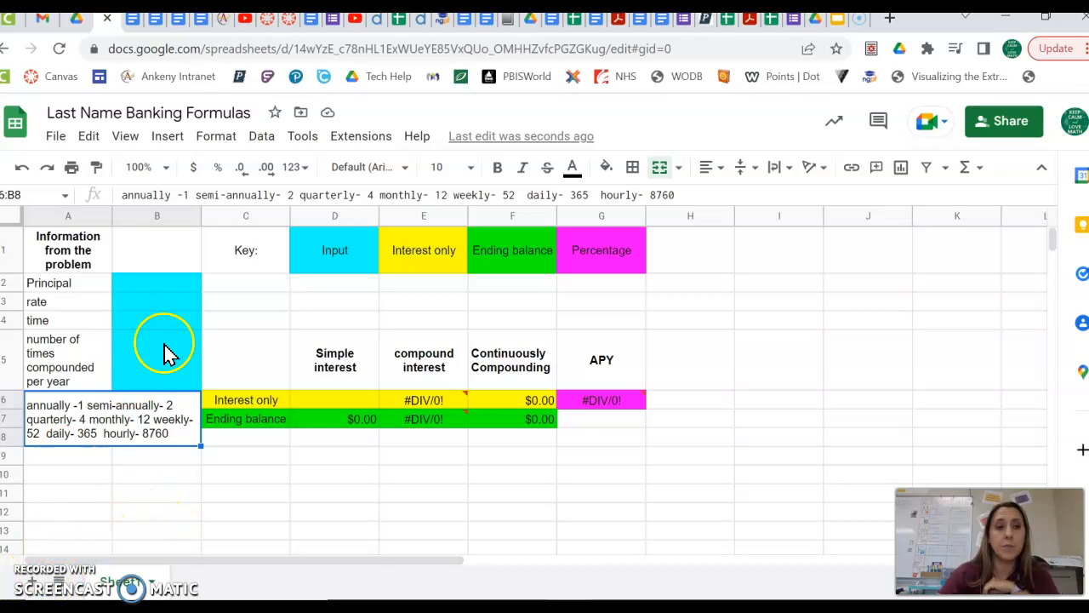
pyautogui.click(160, 288)
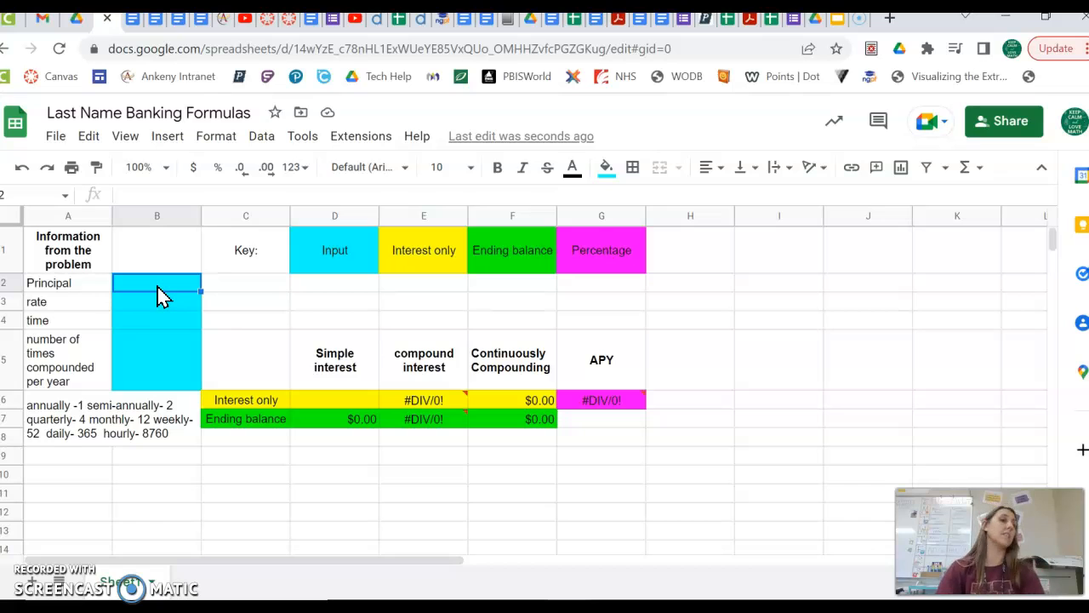
pyautogui.write('2000')
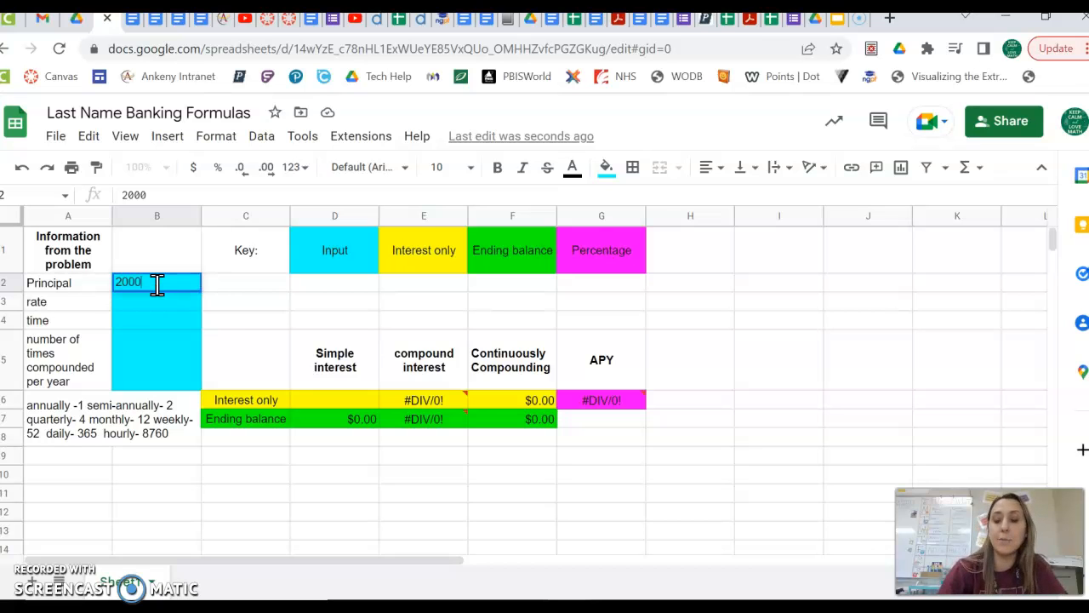
pyautogui.press('Return')
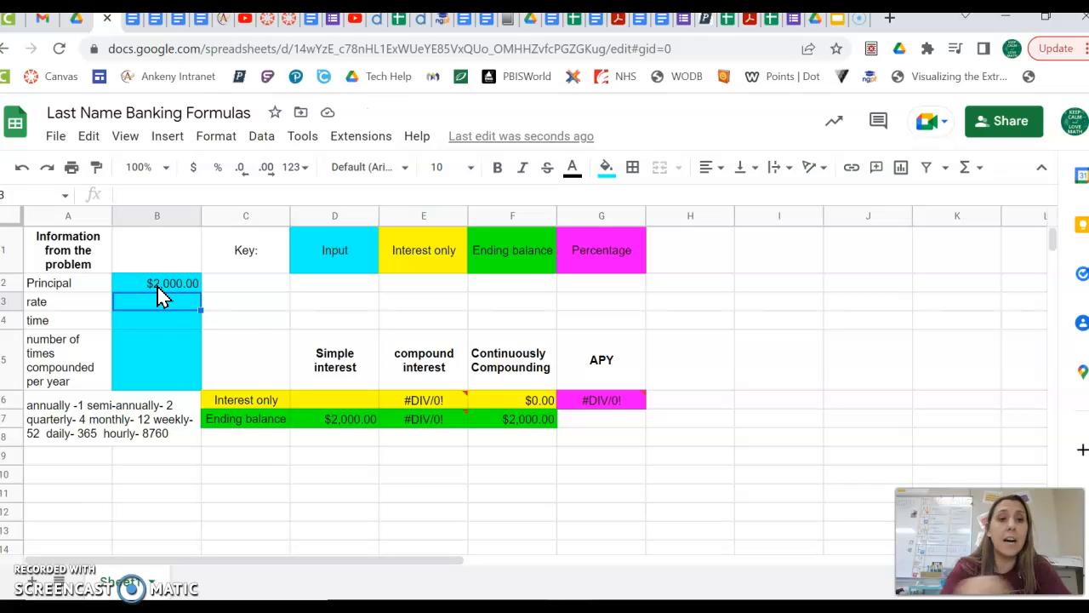
pyautogui.click(151, 286)
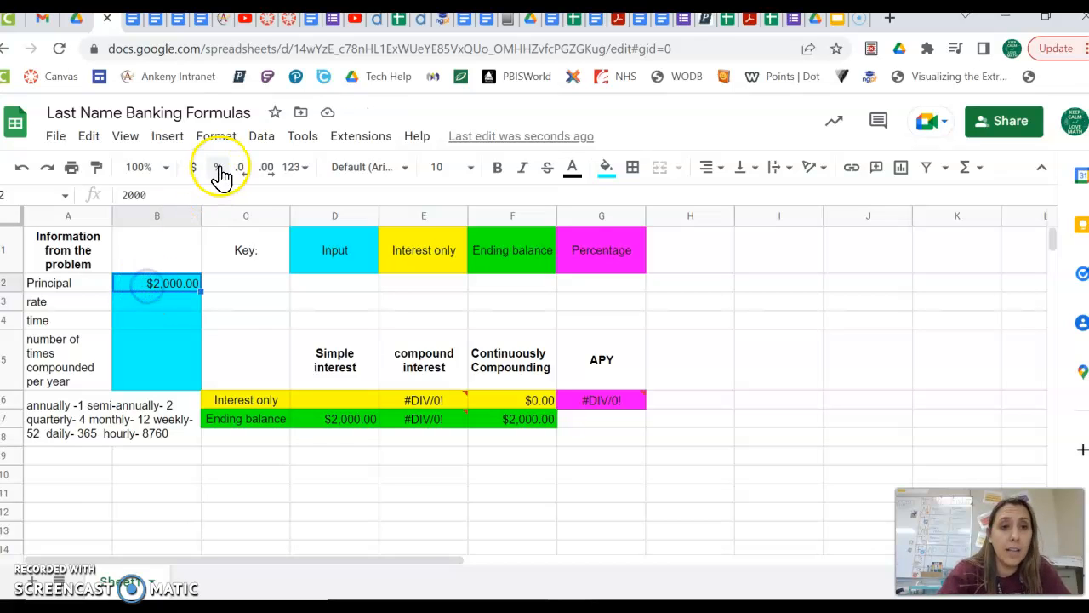
pyautogui.click(194, 170)
# - Enter a rate of 1.75% in B3
pyautogui.click(147, 305)
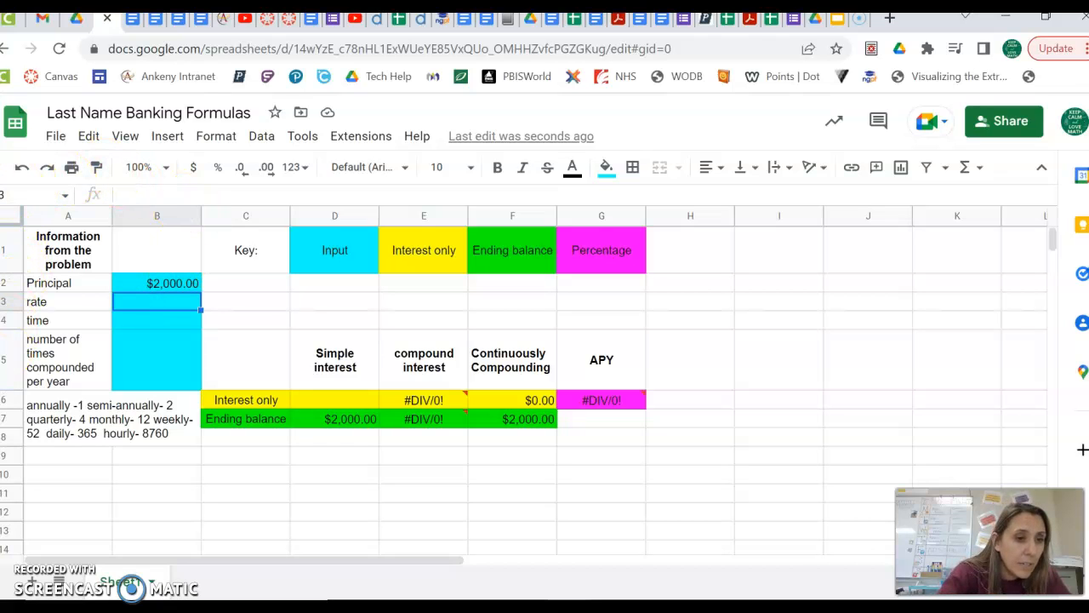
pyautogui.click(5, 360)
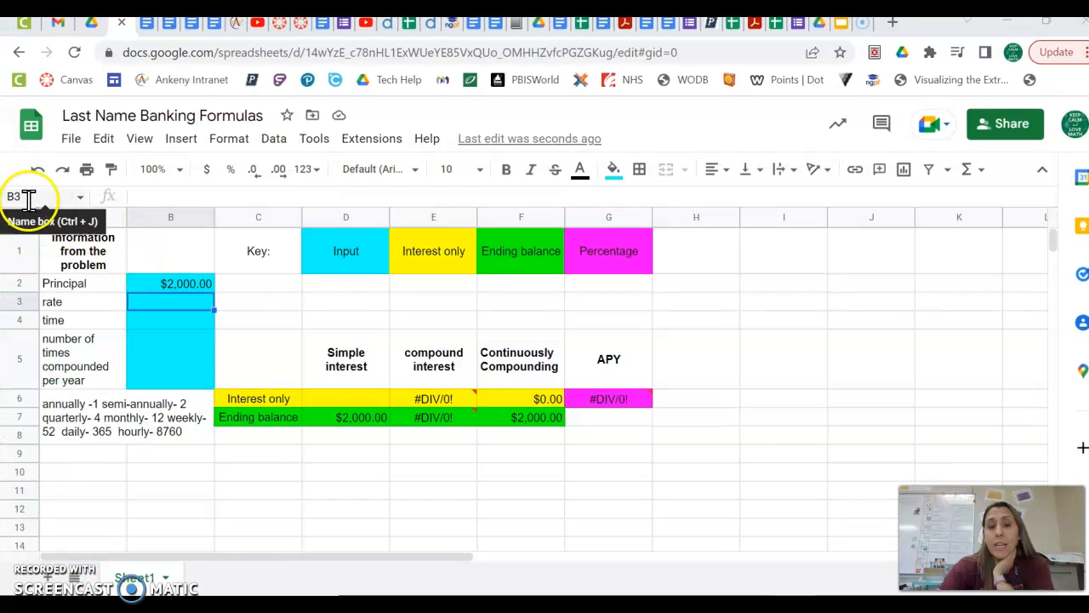
pyautogui.click(23, 196)
pyautogui.click(161, 305)
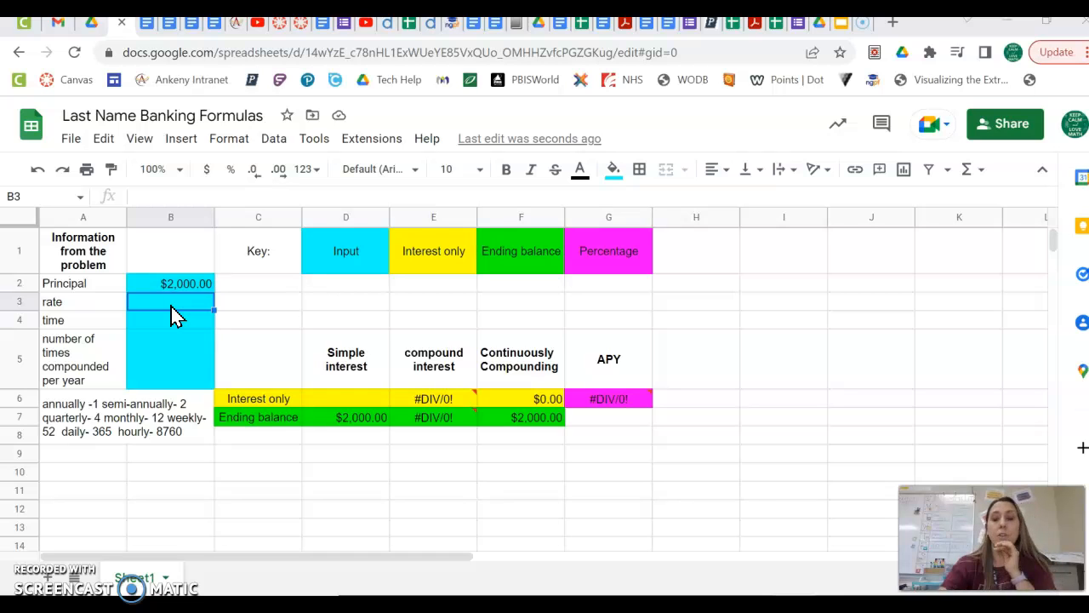
pyautogui.doubleClick(170, 307)
pyautogui.write('1.75')
pyautogui.press('Return')
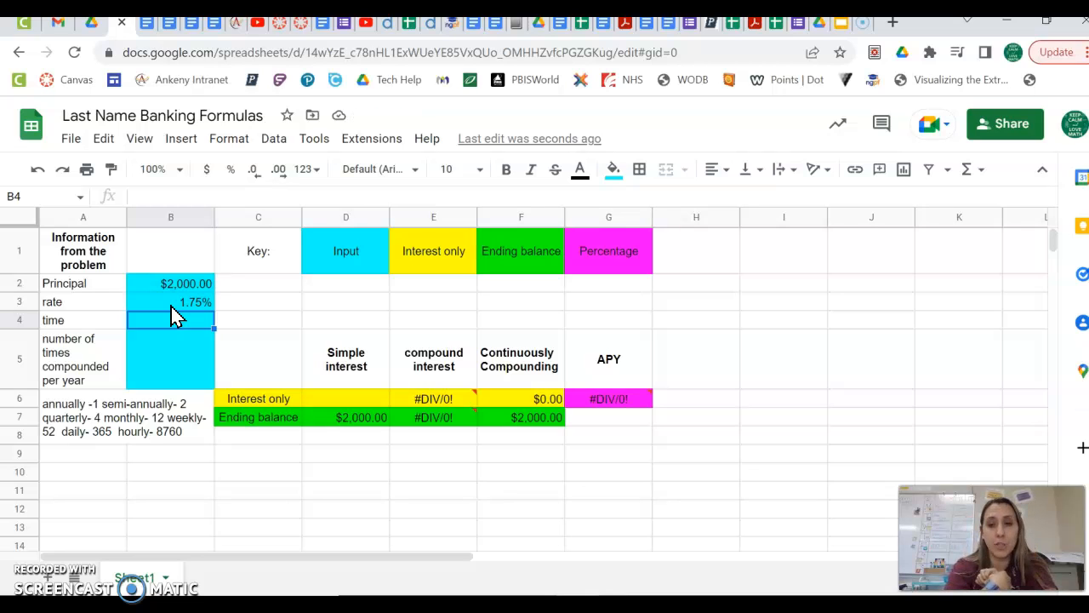
# - Enter 2 as the time in B4 and 12 as the number of times compounded per year in B5
pyautogui.write('2')
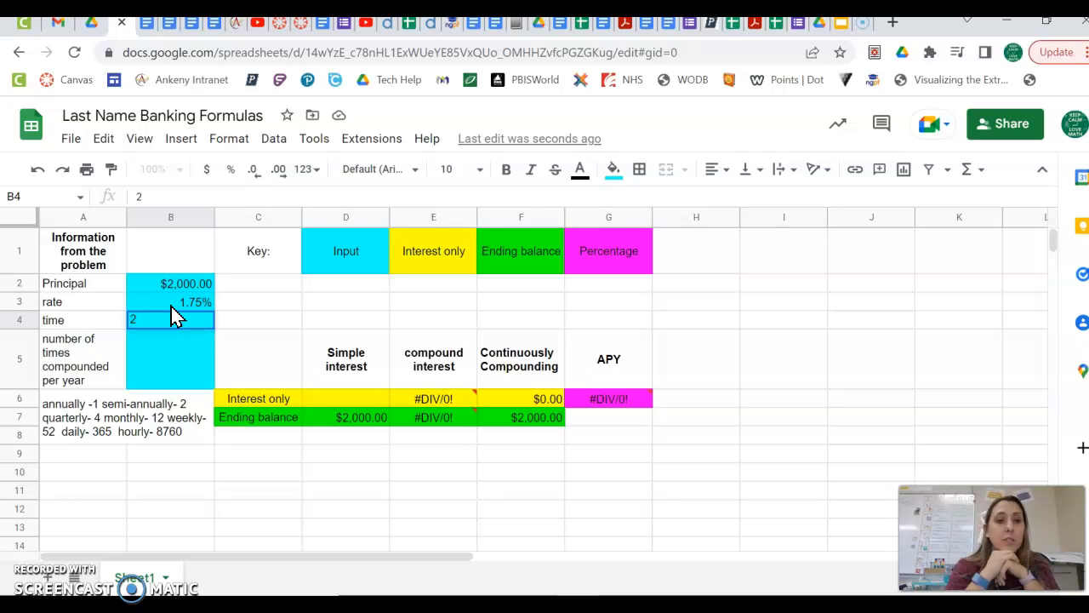
pyautogui.press('Return')
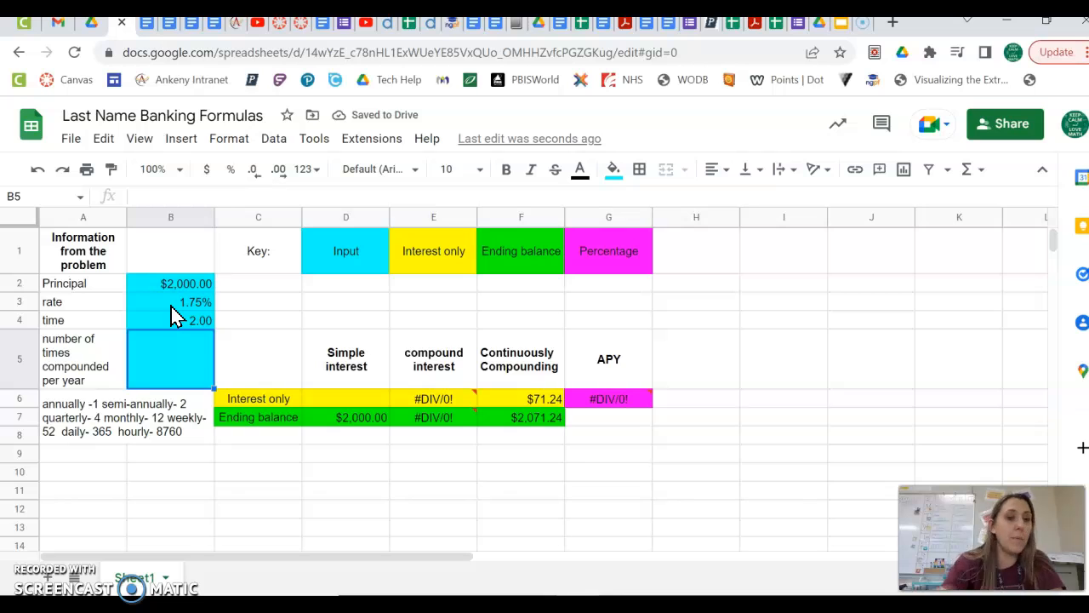
pyautogui.write('12')
pyautogui.click(131, 438)
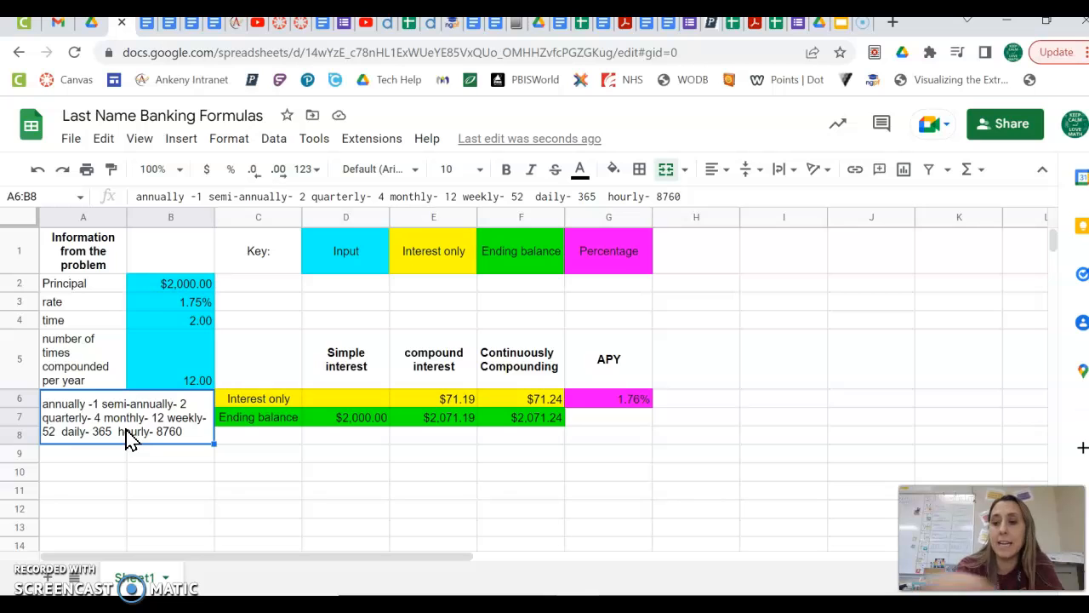
# - Build the simple interest formula =B2*B3*B4 in D6 from the principal, rate and time cells
pyautogui.click(309, 400)
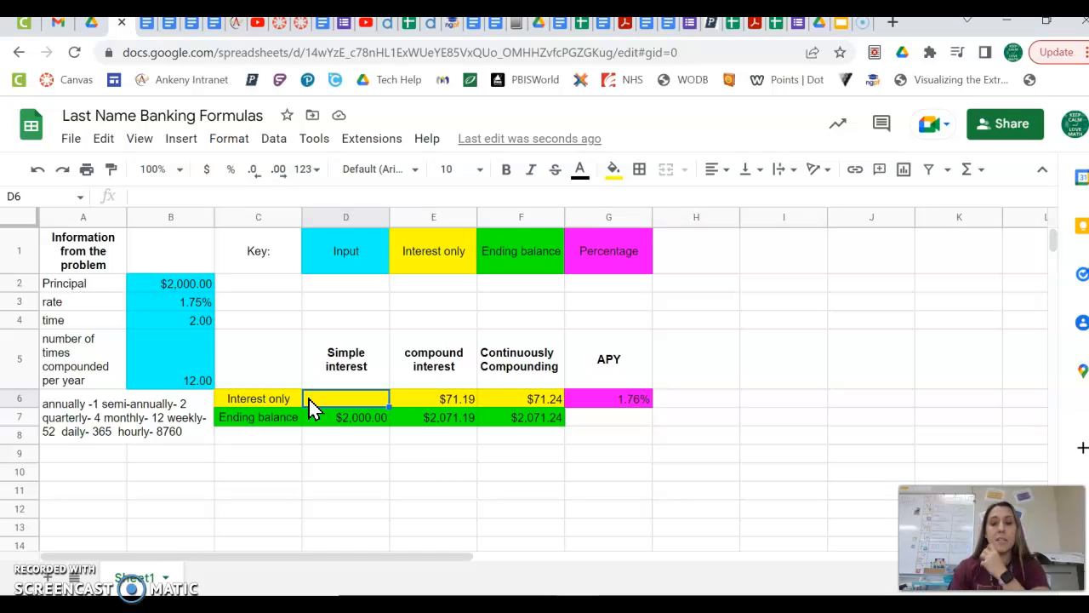
pyautogui.write('=')
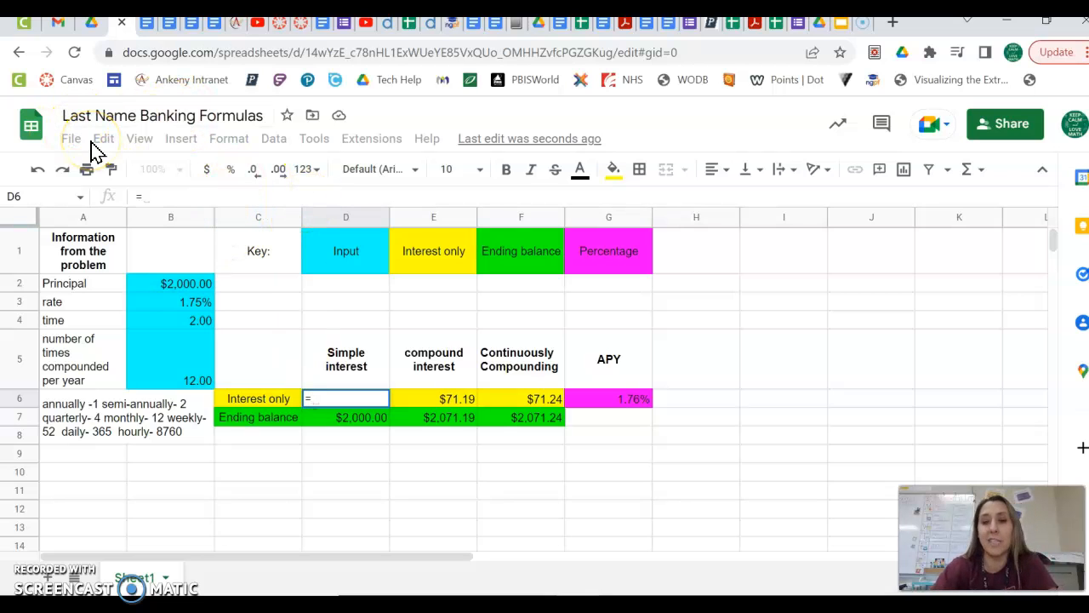
pyautogui.click(156, 292)
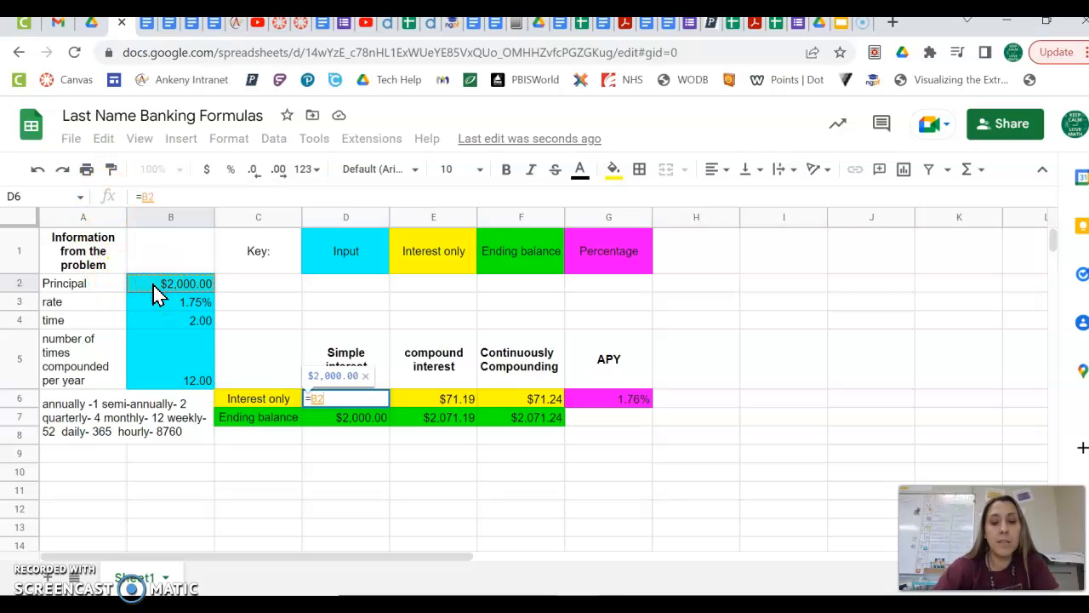
pyautogui.write('*')
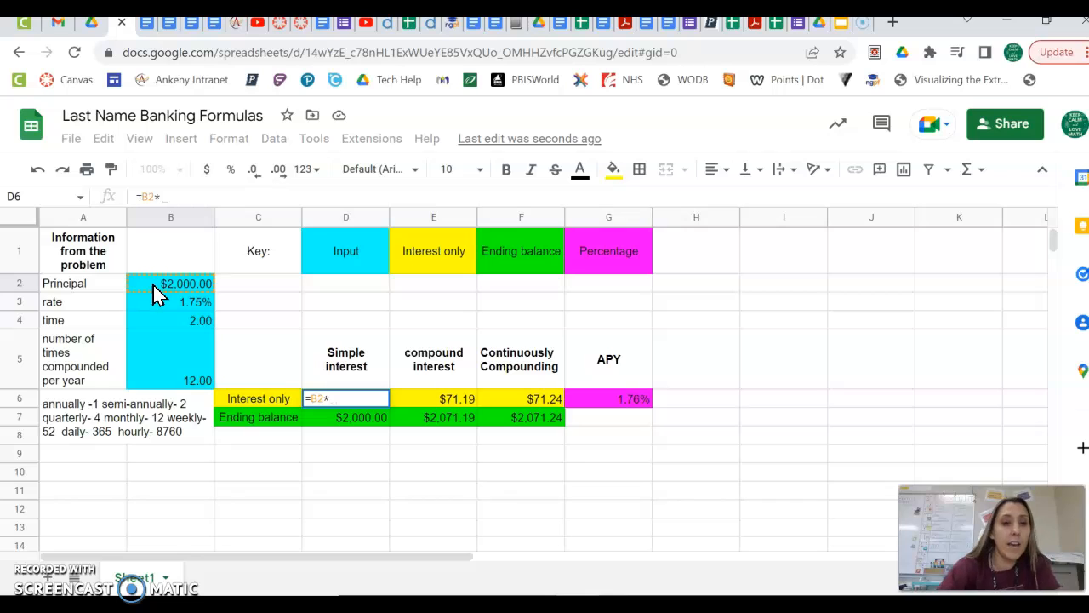
pyautogui.click(141, 312)
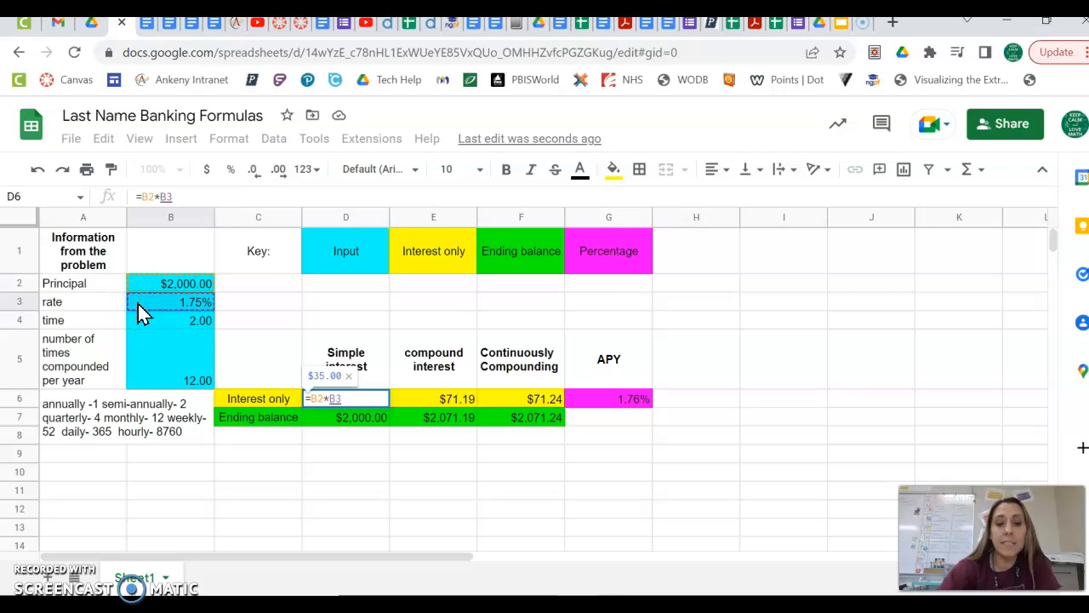
pyautogui.write('*')
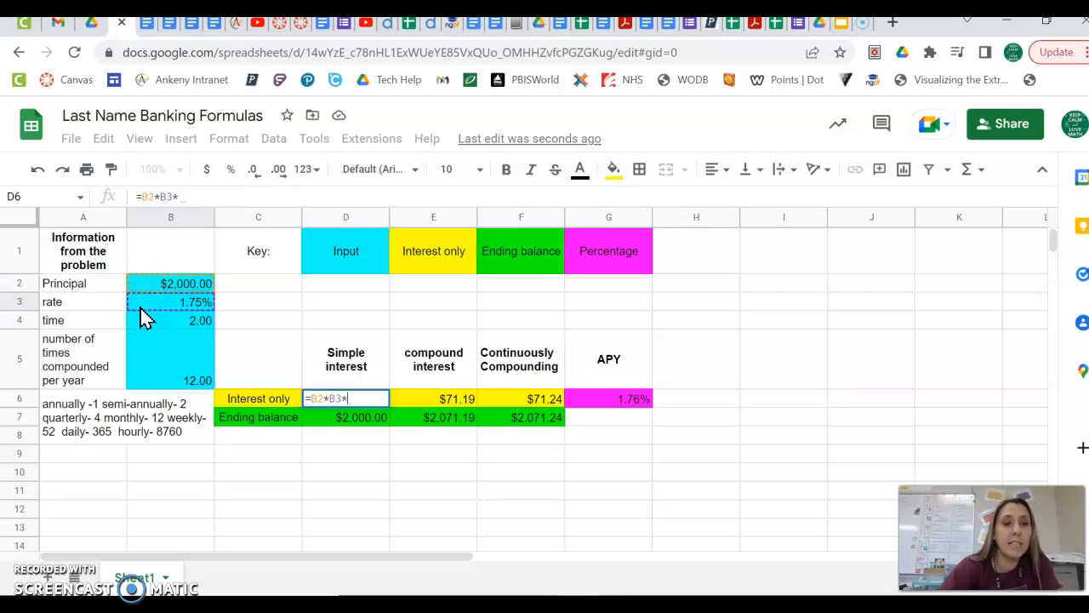
pyautogui.click(163, 330)
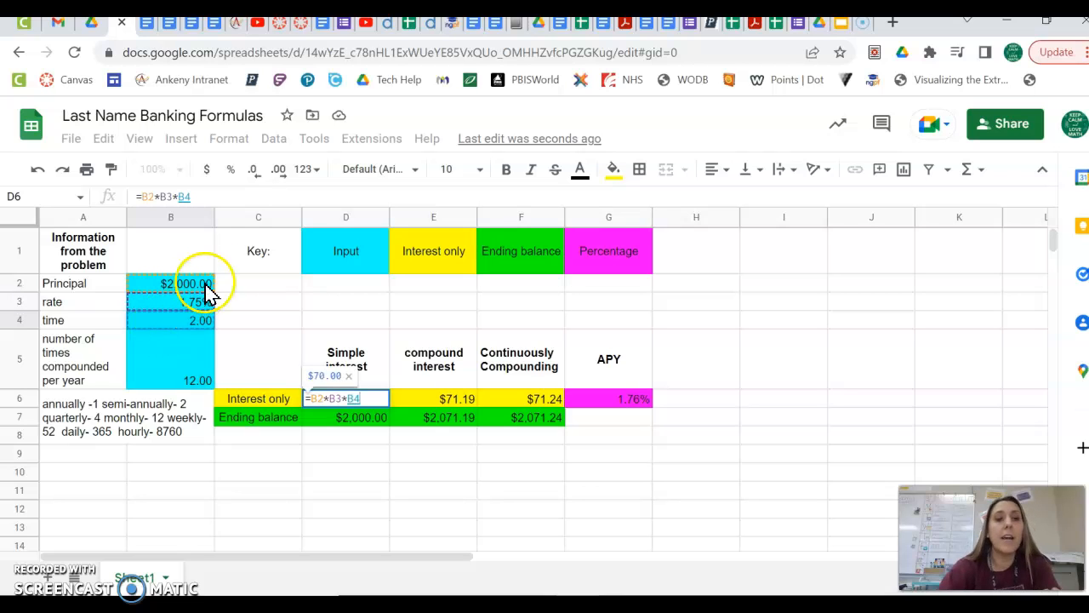
# - Make the principal reference in the D6 formula absolute as $B$2
pyautogui.click(146, 197)
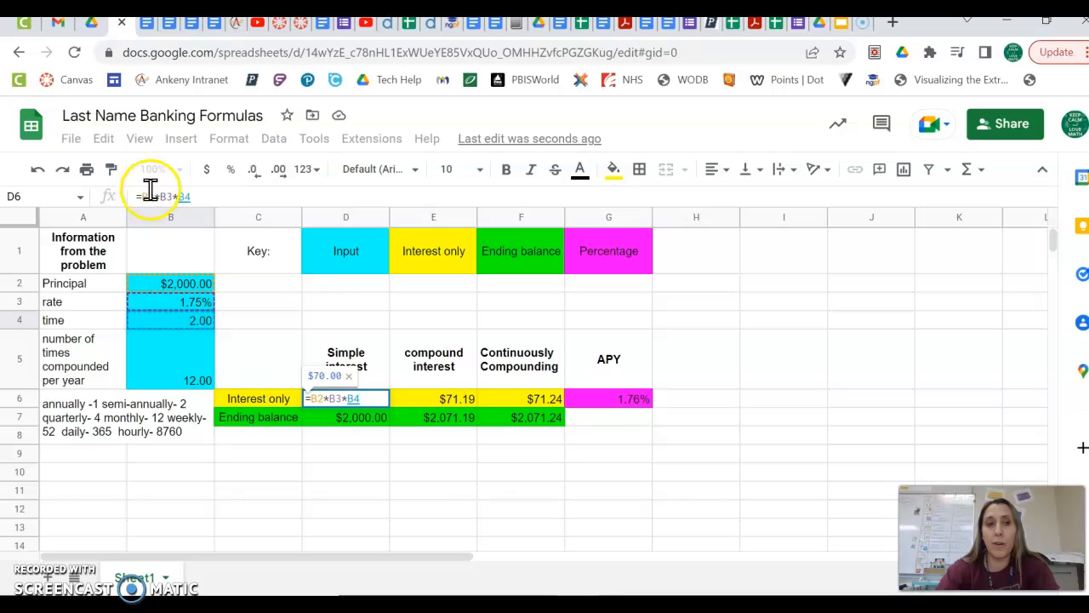
pyautogui.click(146, 197)
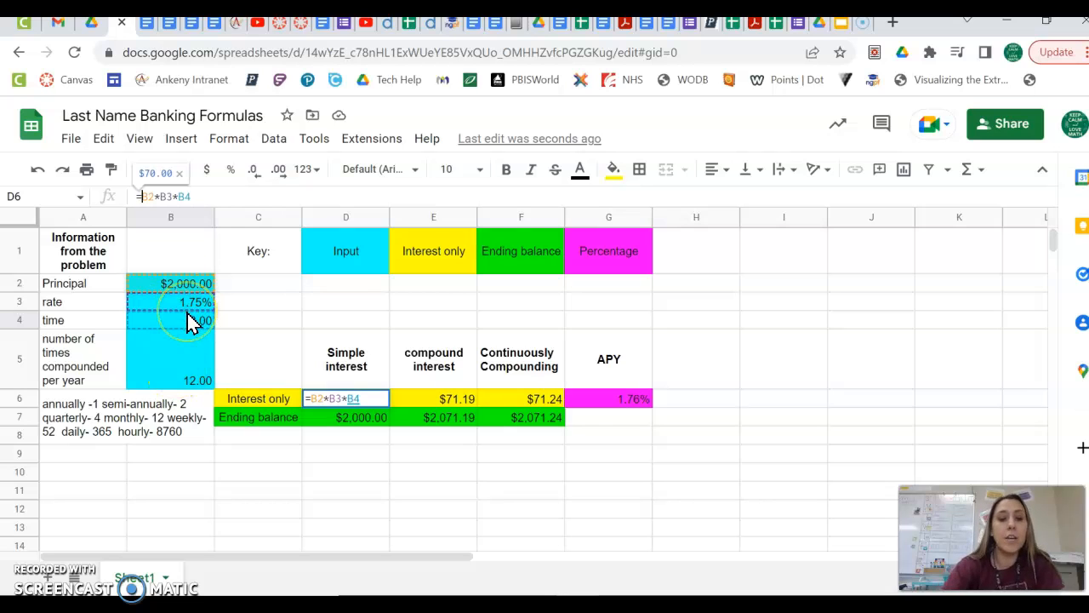
pyautogui.write('$')
pyautogui.press('Right')
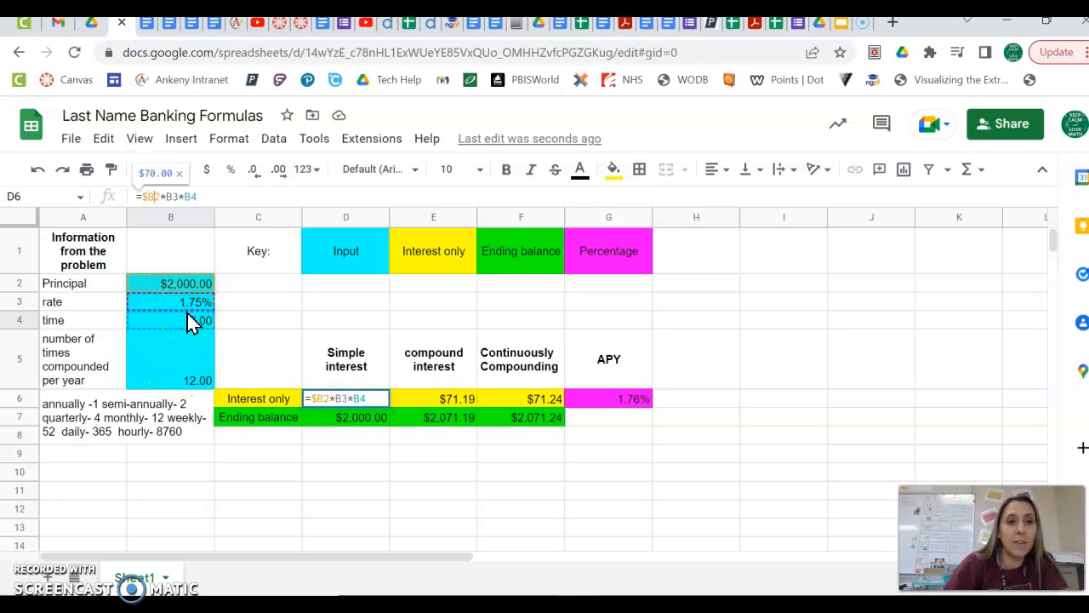
pyautogui.write('$')
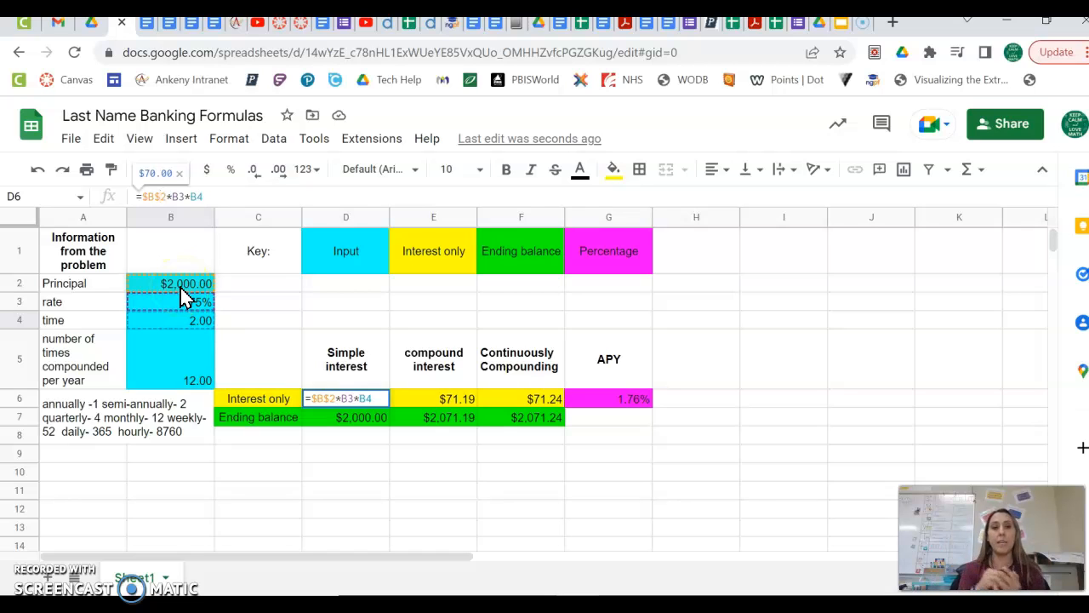
# - Make the rate and time references absolute so that D6 holds =$B$2*$B$3*$B$4, and commit the formula
pyautogui.press('Right')
pyautogui.press('Right')
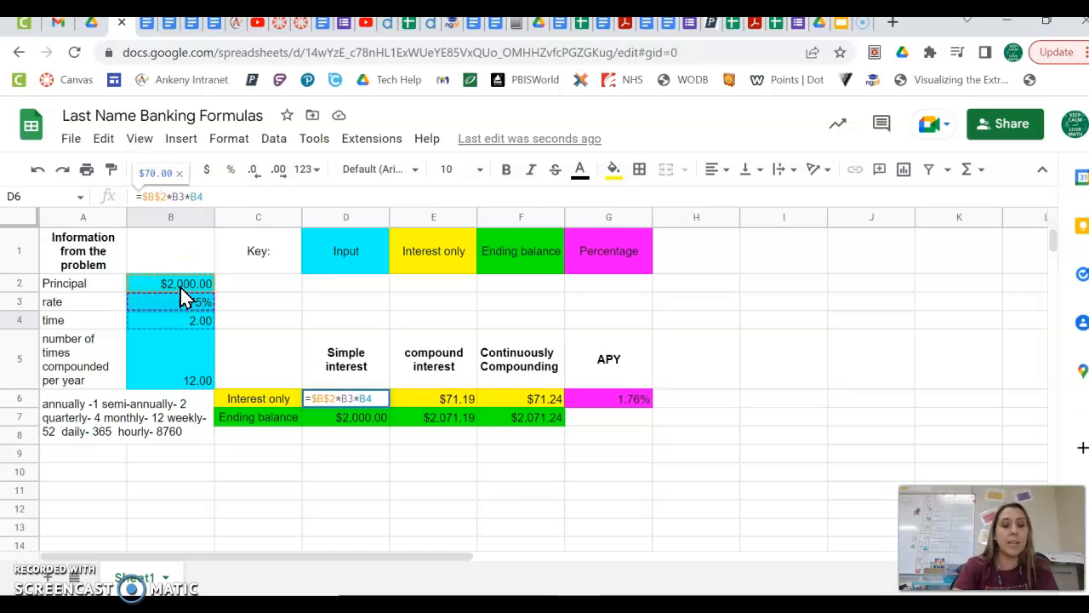
pyautogui.write('$B')
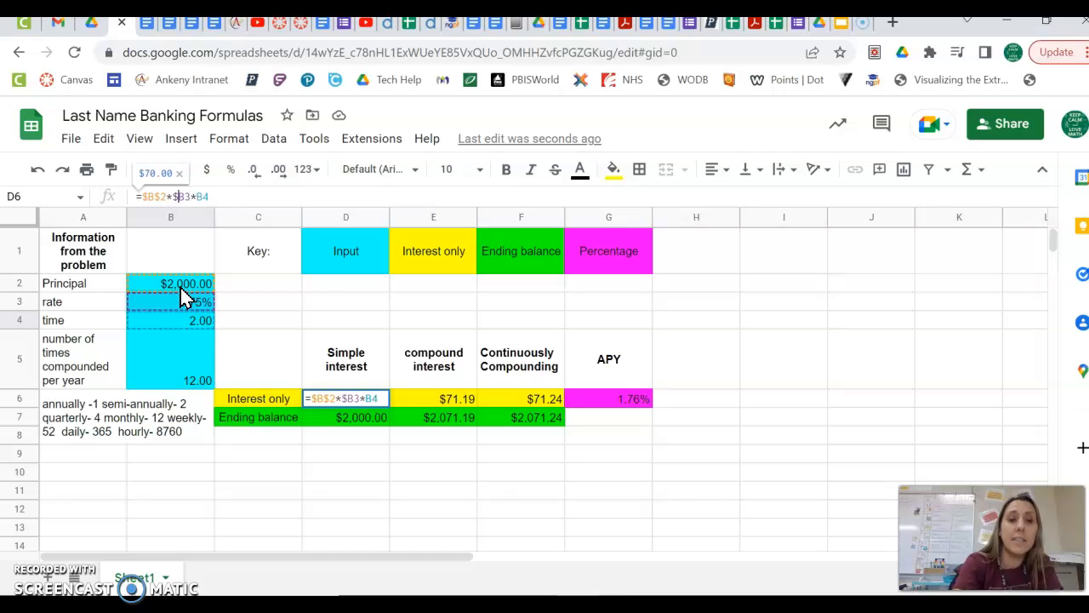
pyautogui.write('$')
pyautogui.press('Right')
pyautogui.press('Right')
pyautogui.write('$')
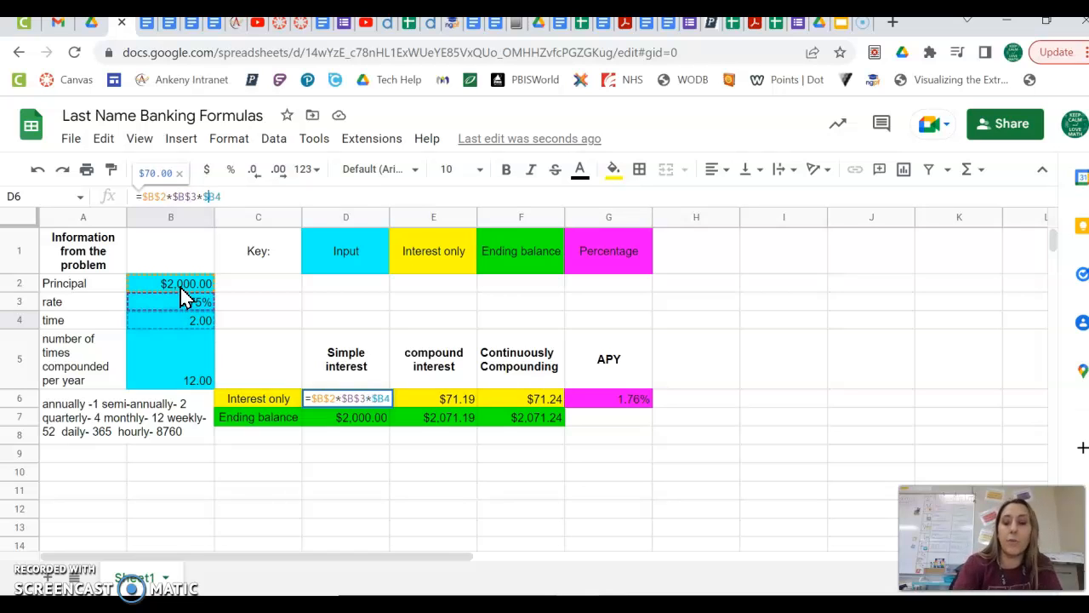
pyautogui.press('Right')
pyautogui.write('$')
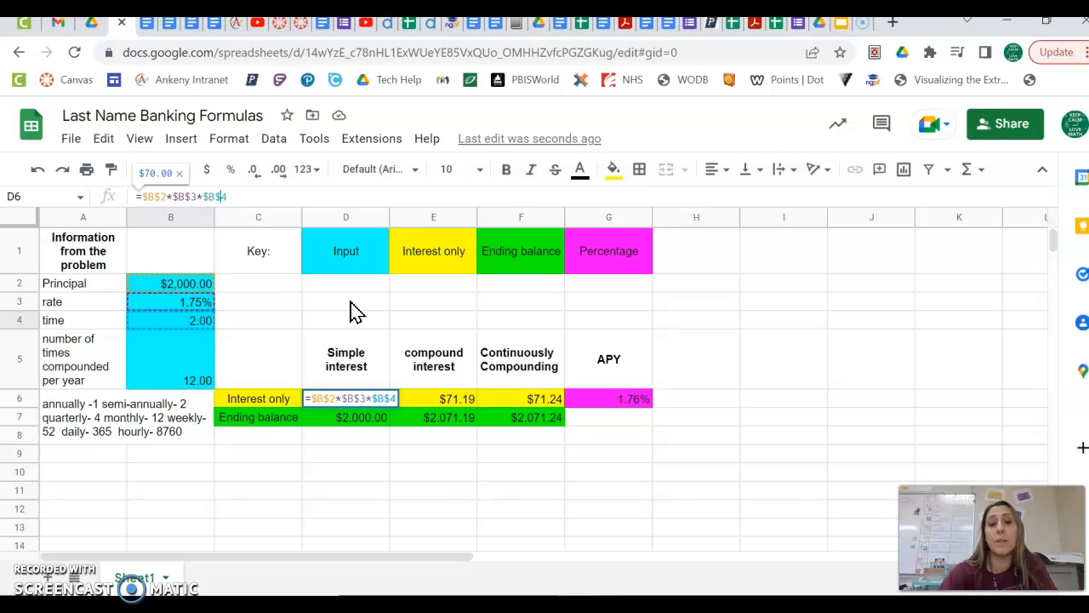
pyautogui.press('Return')
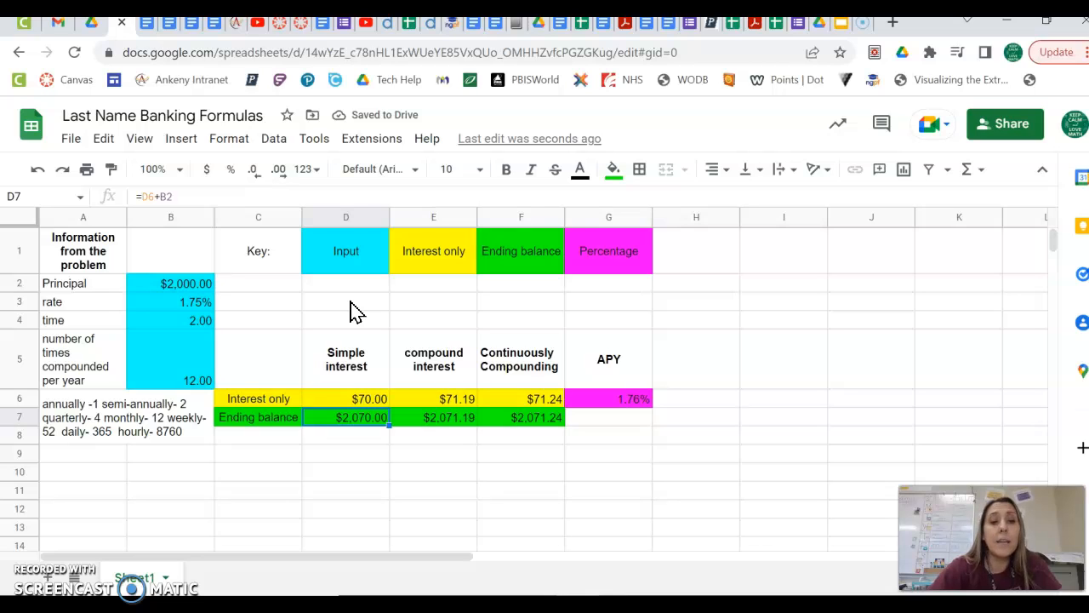
pyautogui.press('Up')
pyautogui.press('Down')
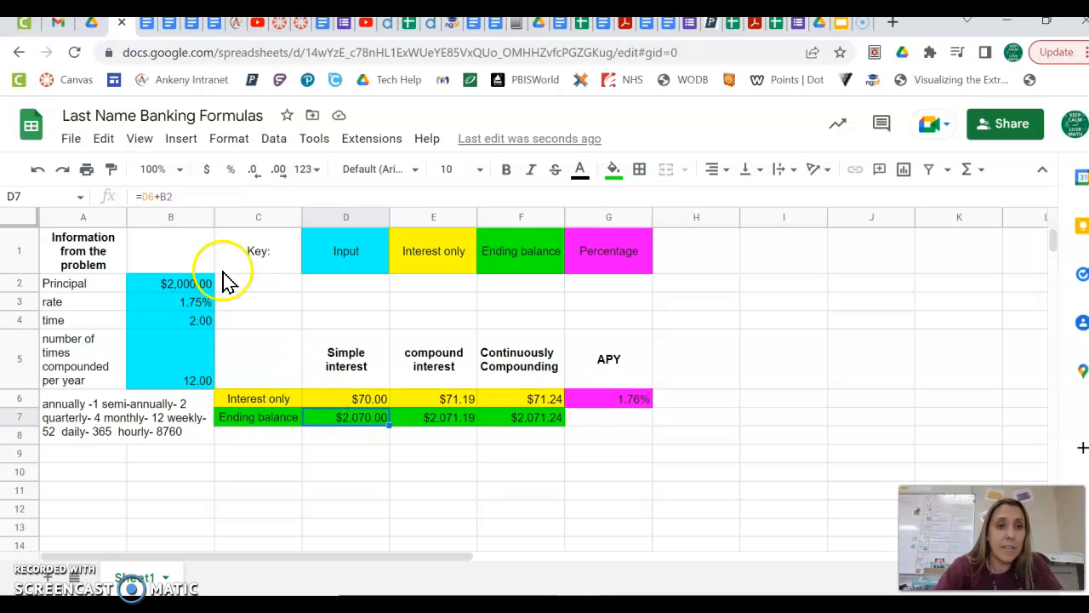
# - Rebuild the simple interest ending balance formula in D7 as =D6+B2, adding the interest to the principal
pyautogui.click(173, 217)
pyautogui.click(180, 197)
pyautogui.click(356, 406)
pyautogui.click(350, 417)
pyautogui.moveTo(174, 196); pyautogui.dragTo(86, 192)
pyautogui.press('BackSpace')
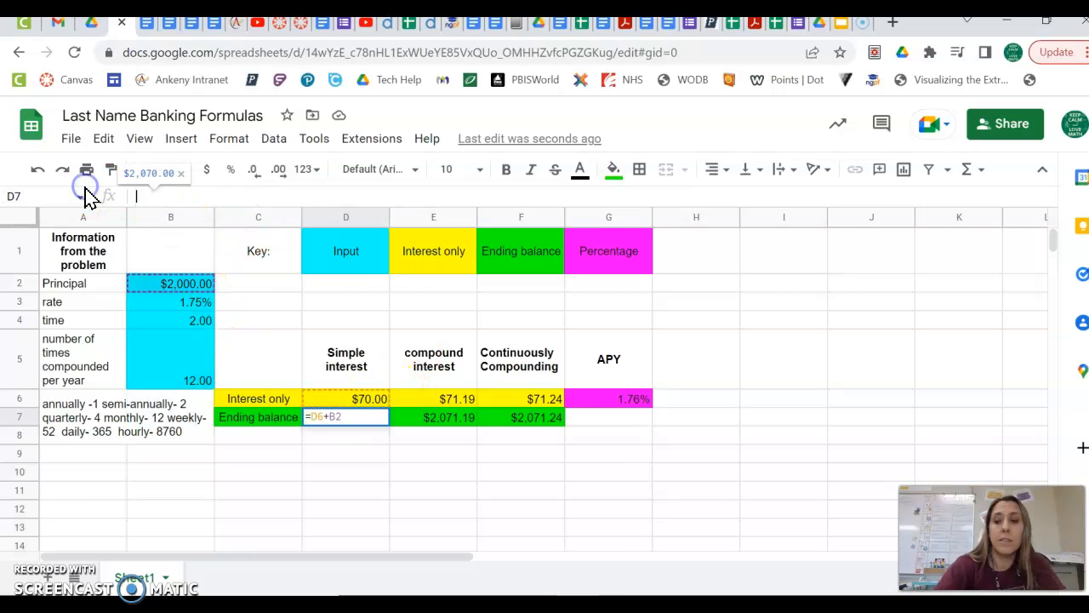
pyautogui.write('=')
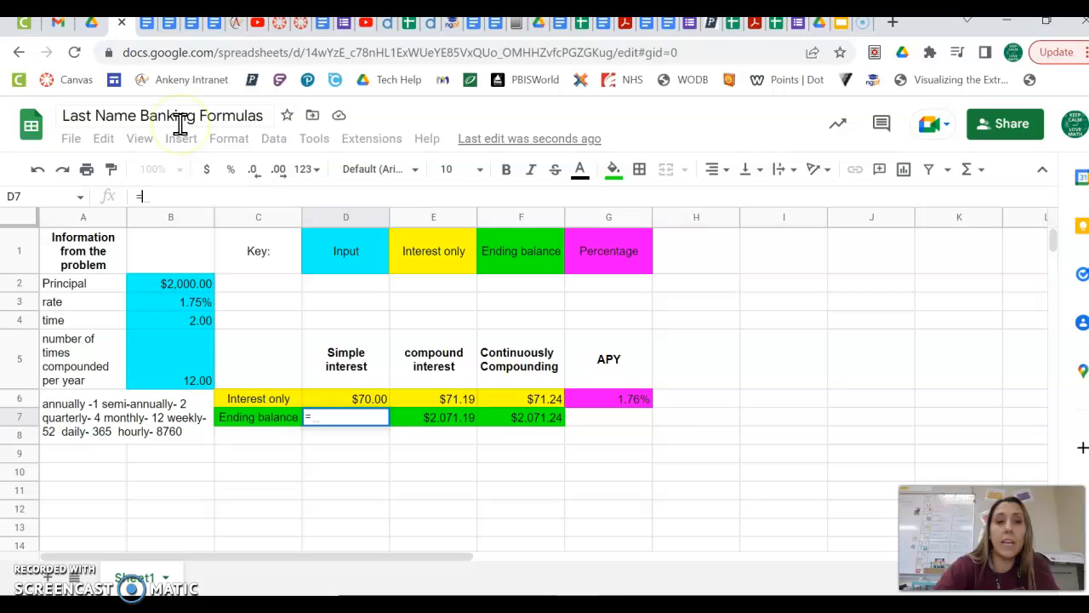
pyautogui.click(317, 400)
pyautogui.write('+')
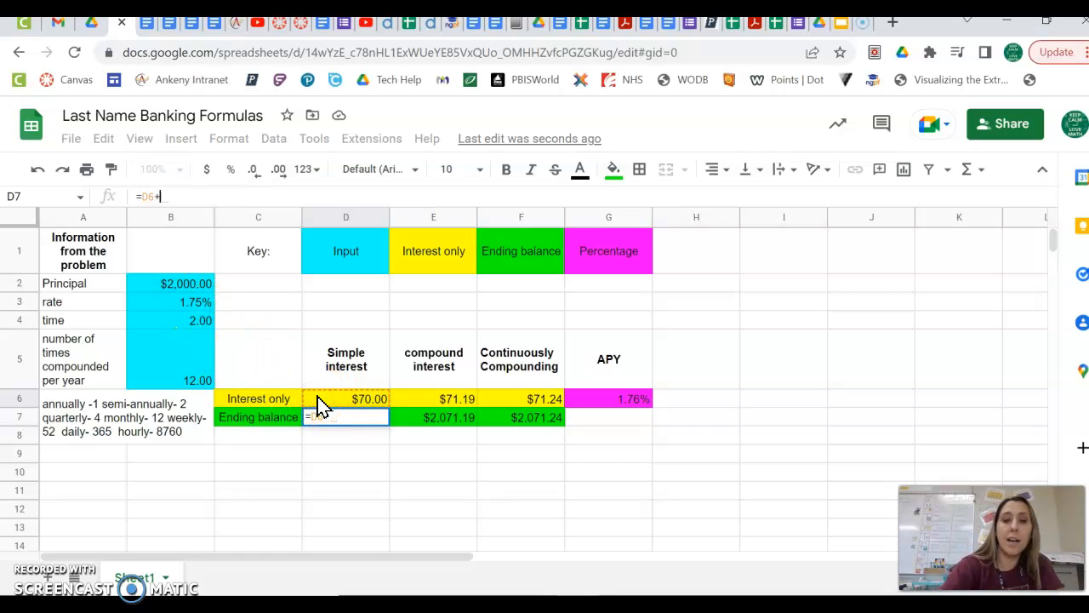
pyautogui.click(180, 284)
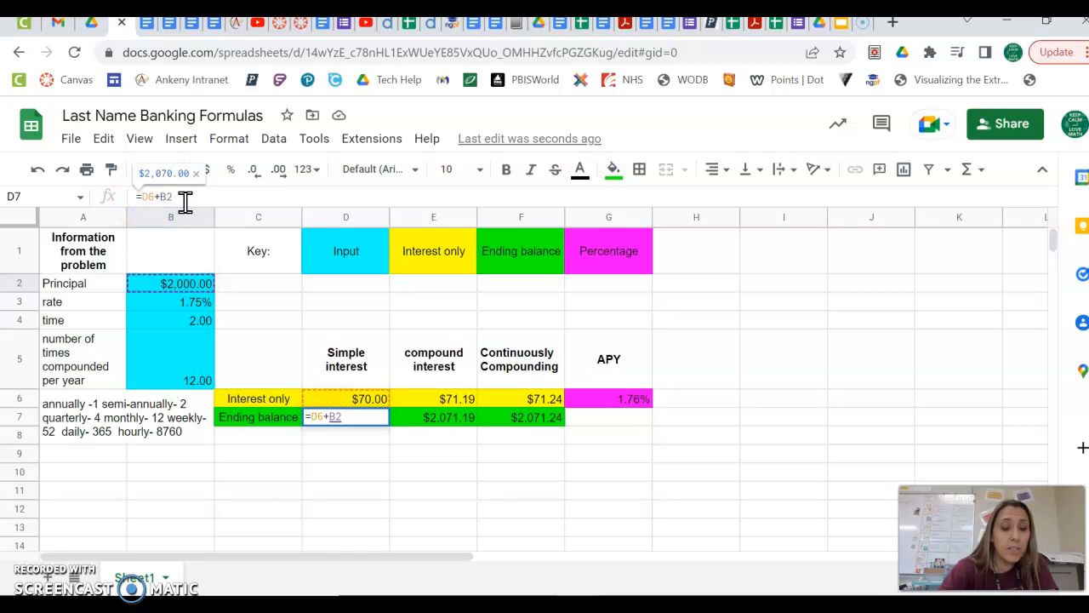
# - Make both references in the D7 ending balance formula absolute as =$D$6+$B$2 and commit it
pyautogui.write('$D$6+')
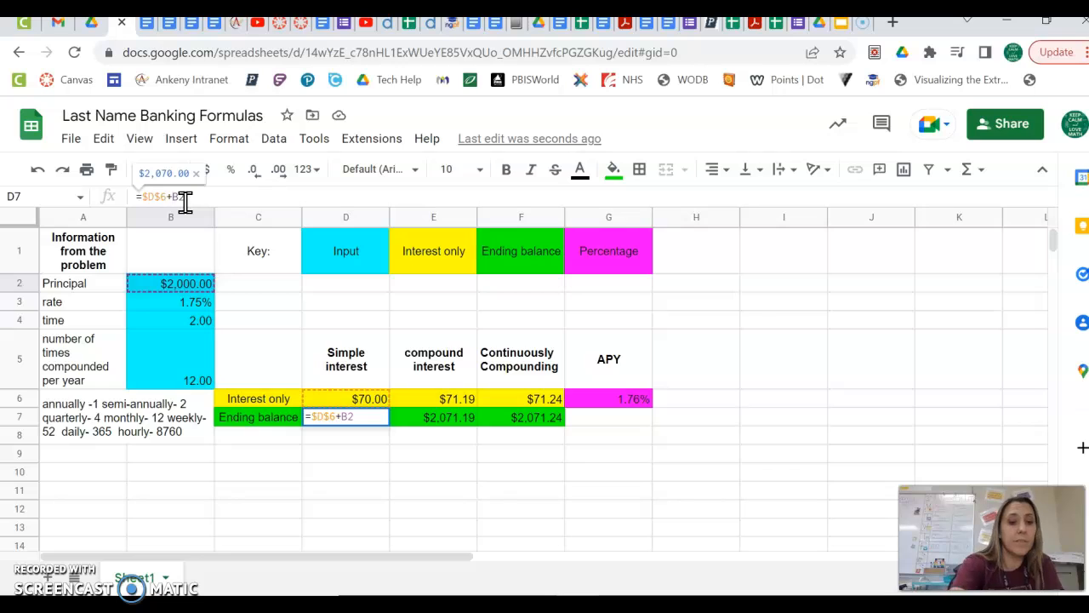
pyautogui.write('$B$')
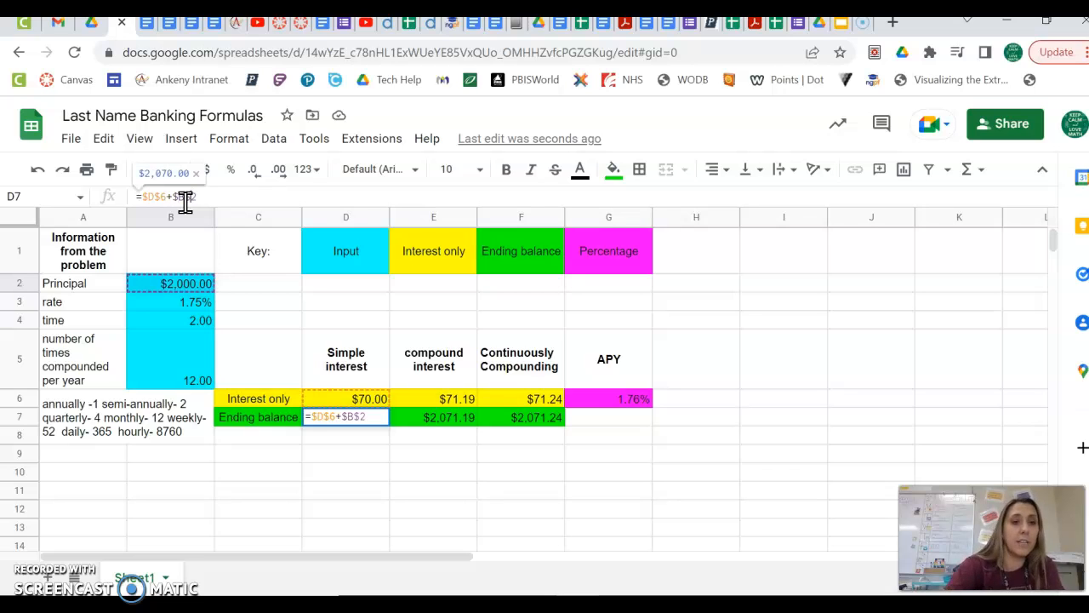
pyautogui.press('Return')
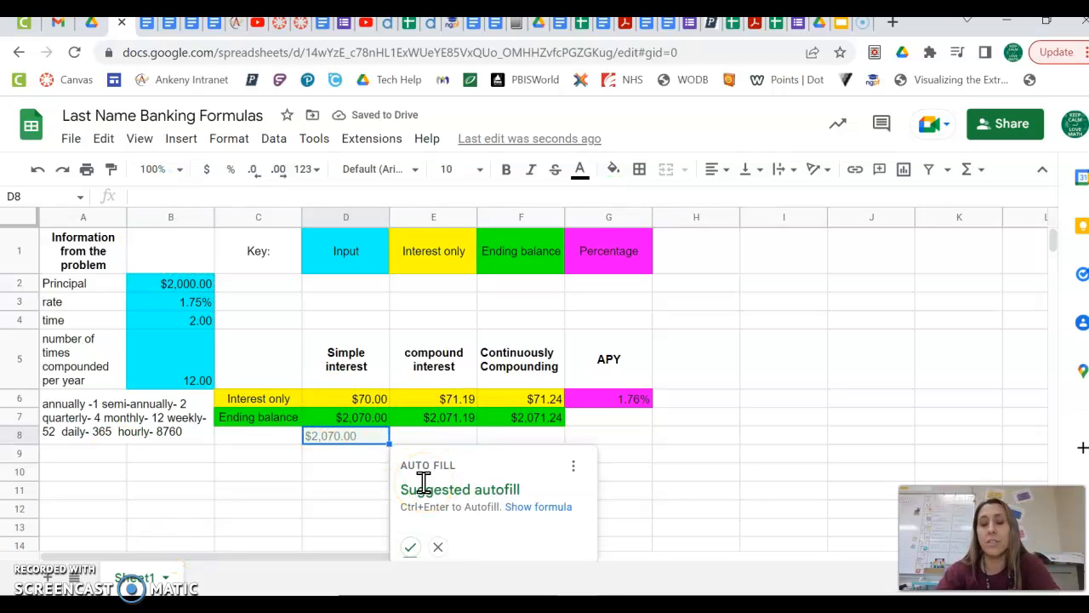
# - Examine the compound interest ending balance formula in E7 and leave it as it is
pyautogui.click(402, 415)
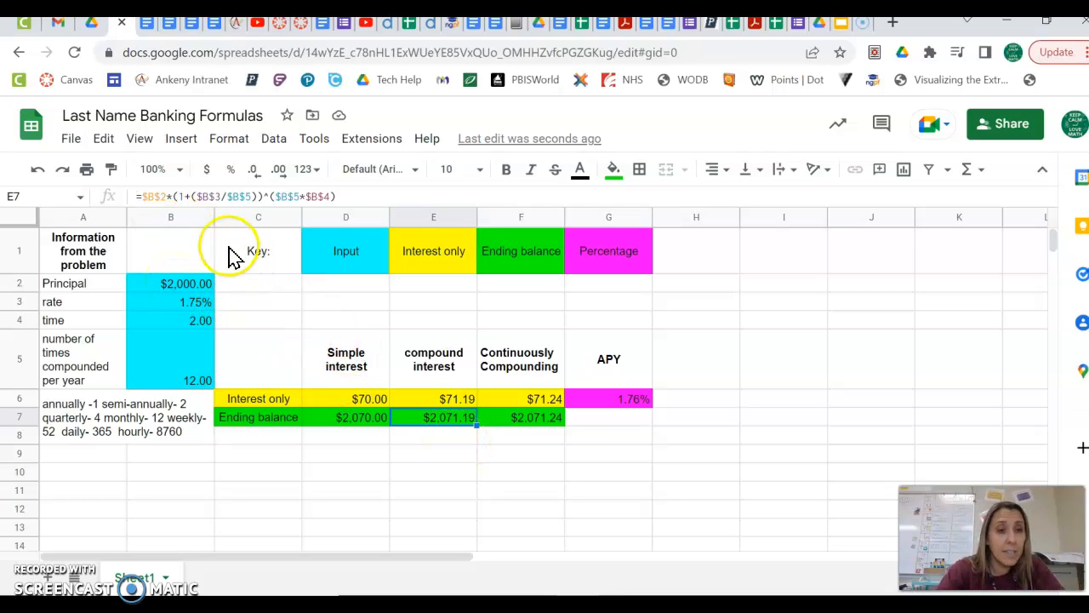
pyautogui.click(146, 196)
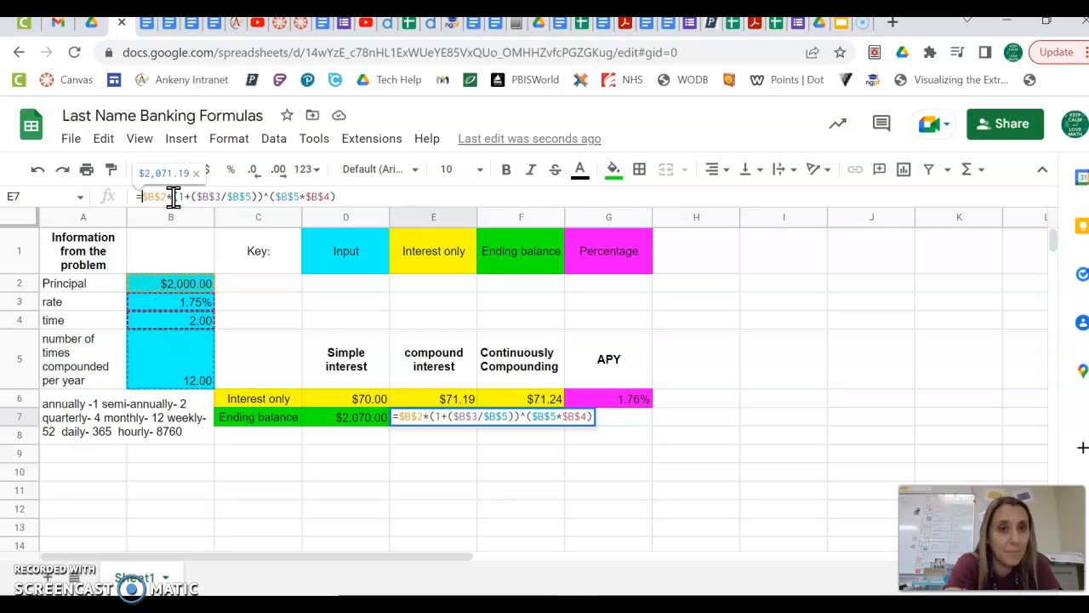
pyautogui.click(349, 194)
pyautogui.moveTo(349, 194); pyautogui.dragTo(108, 197)
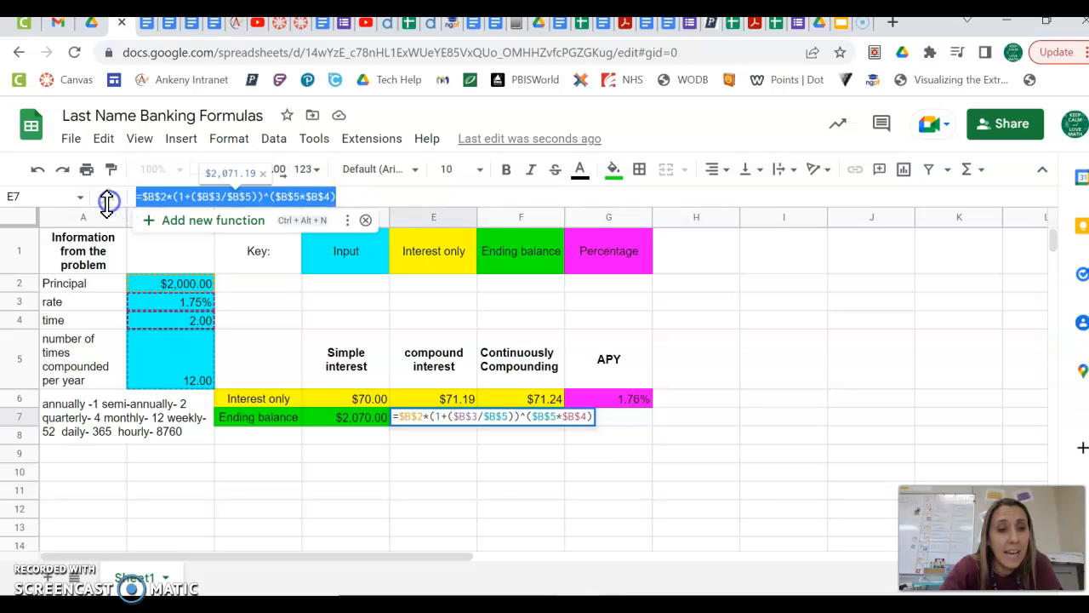
pyautogui.click(355, 196)
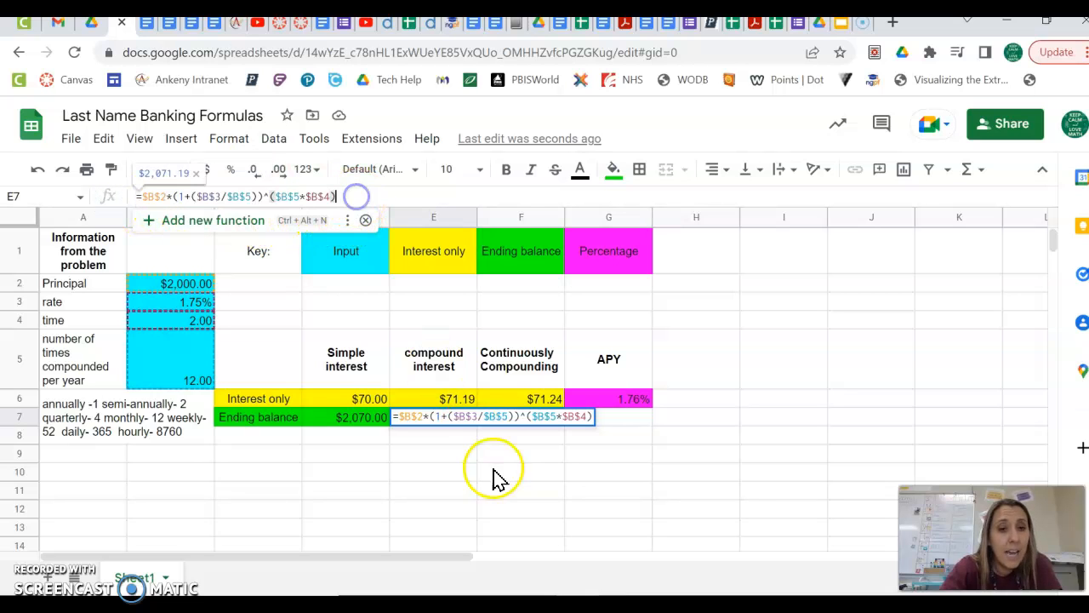
pyautogui.press('Return')
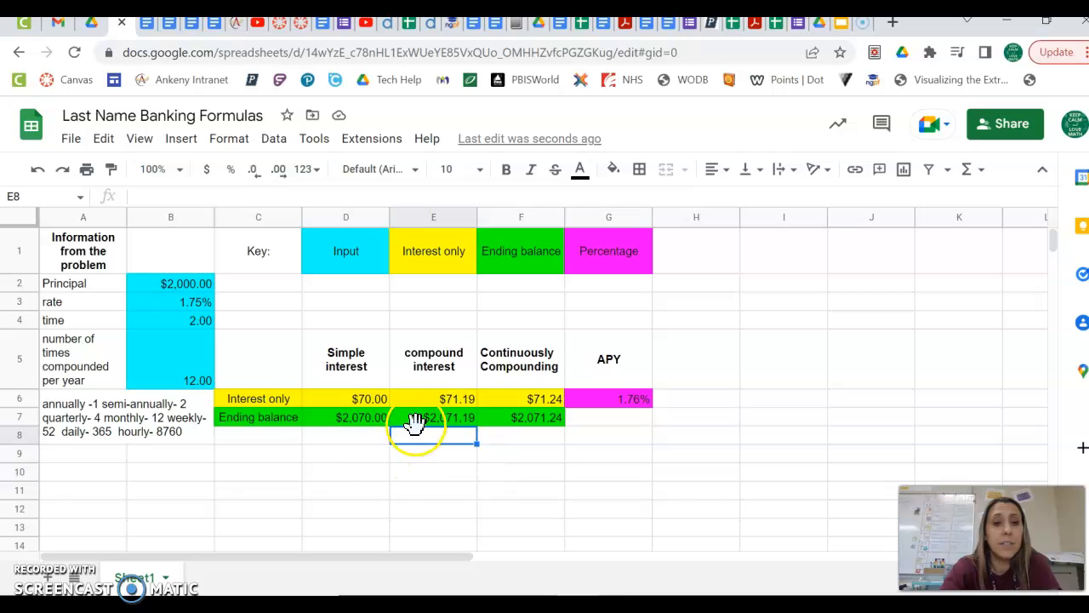
# - Replace the compound interest-only formula in E6 with =E7-B2, subtracting the principal from the ending balance
pyautogui.moveTo(432, 384); pyautogui.dragTo(433, 393)
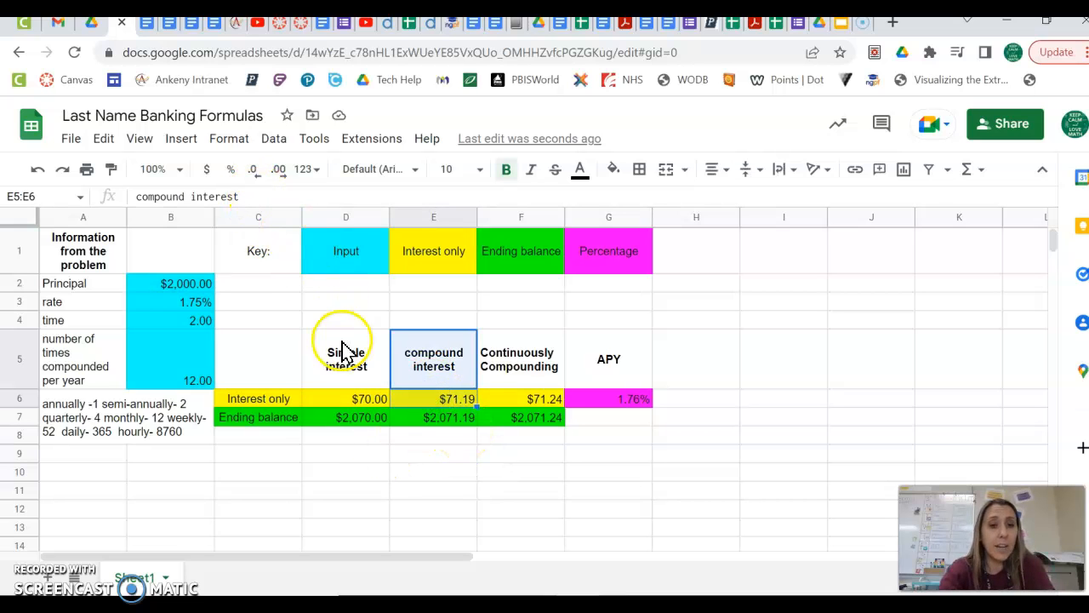
pyautogui.click(421, 399)
pyautogui.moveTo(216, 198); pyautogui.dragTo(55, 181)
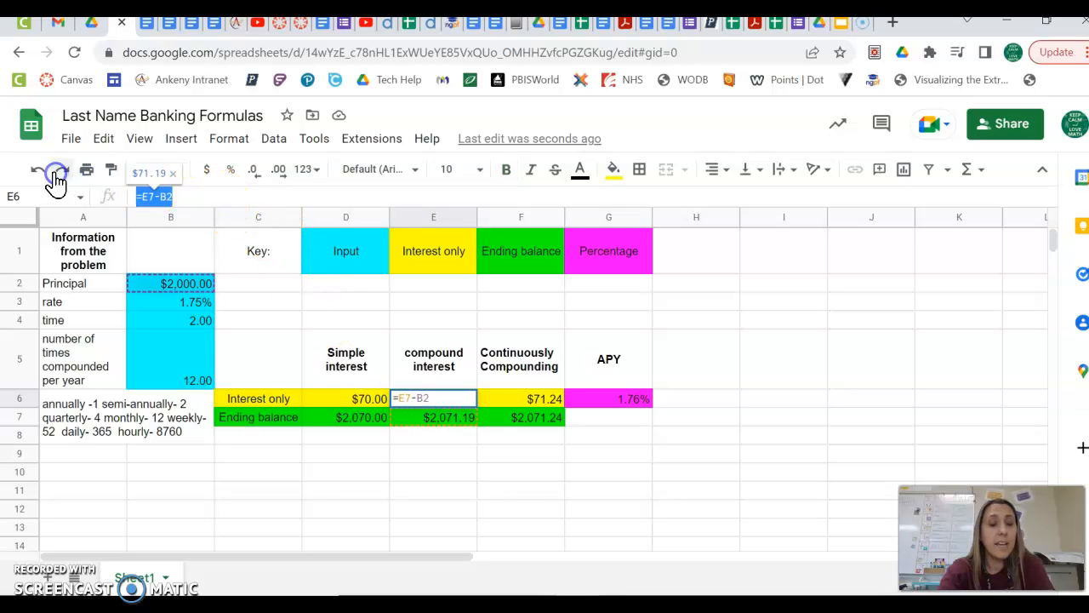
pyautogui.press('BackSpace')
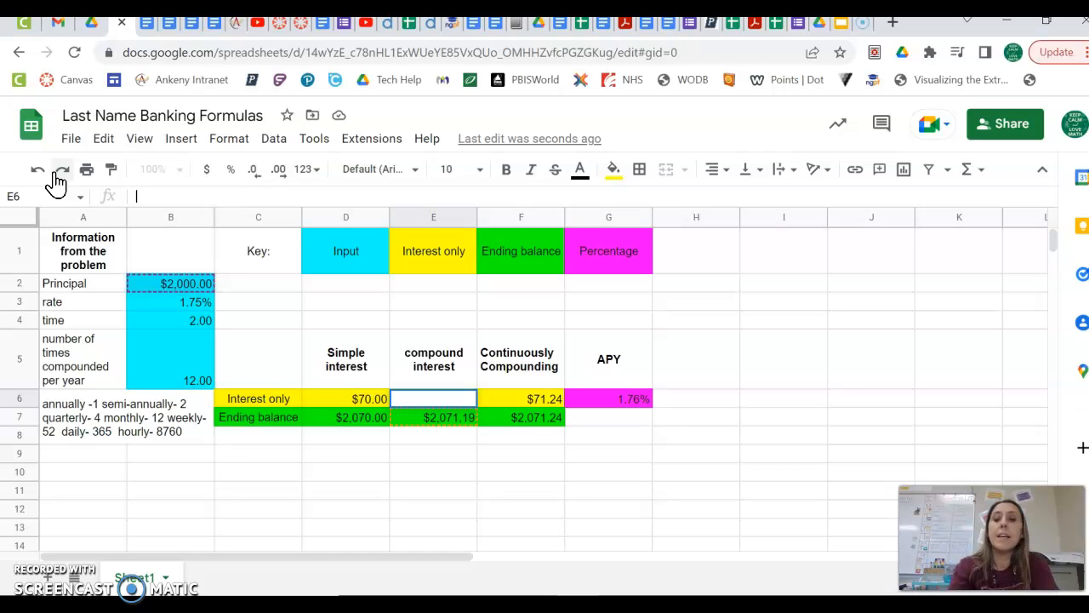
pyautogui.write('=')
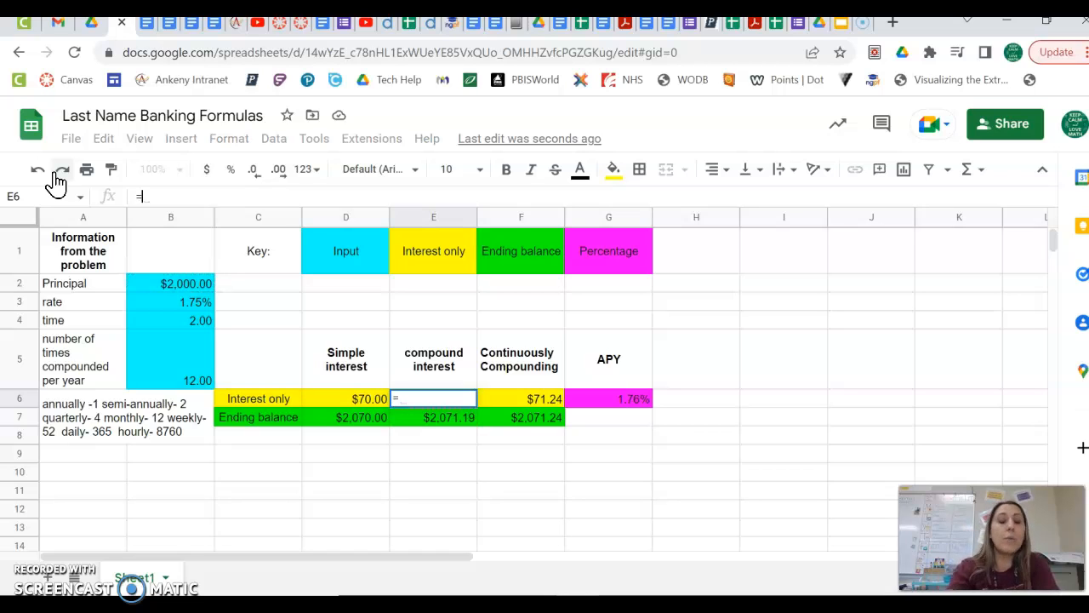
pyautogui.click(431, 415)
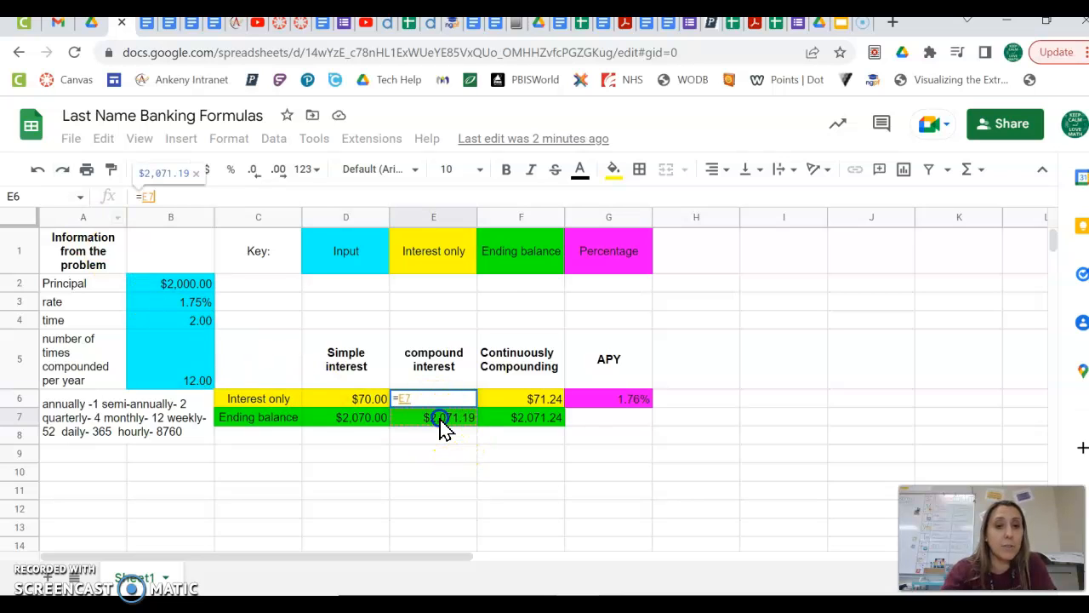
pyautogui.write('-')
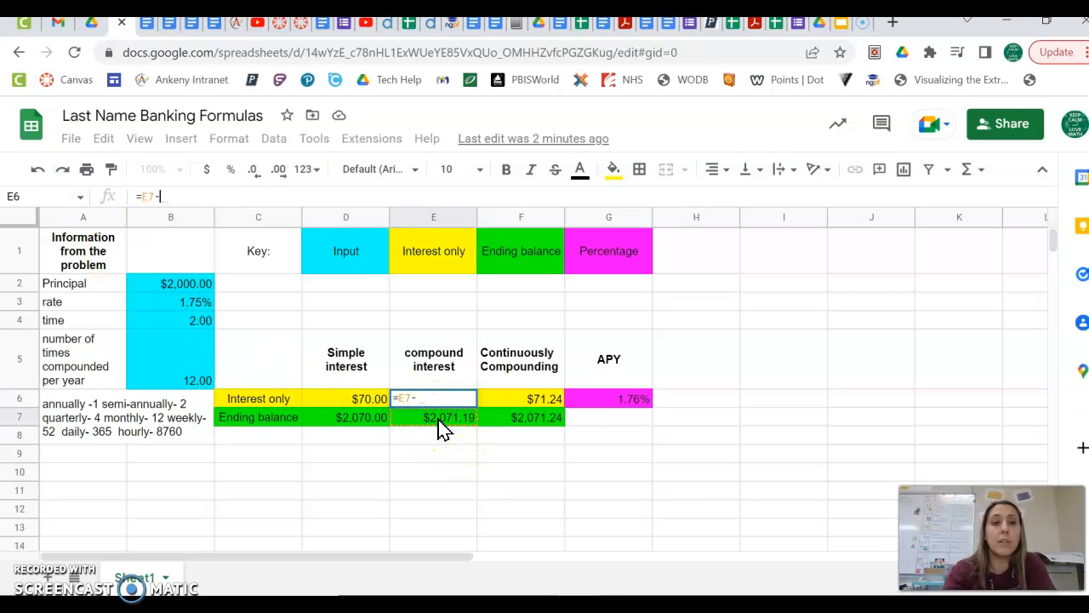
pyautogui.click(192, 289)
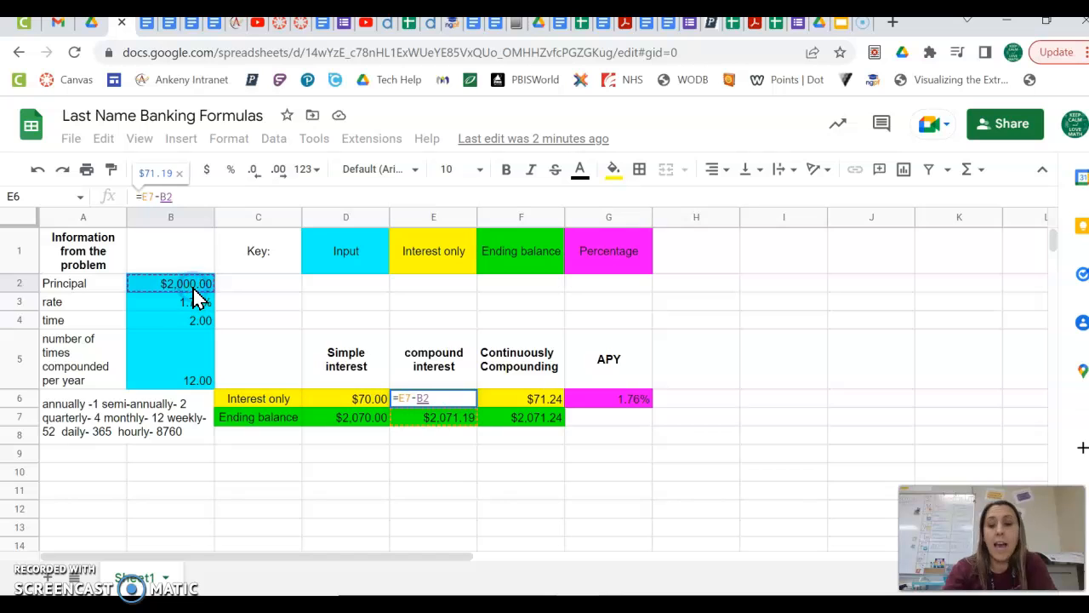
pyautogui.press('Return')
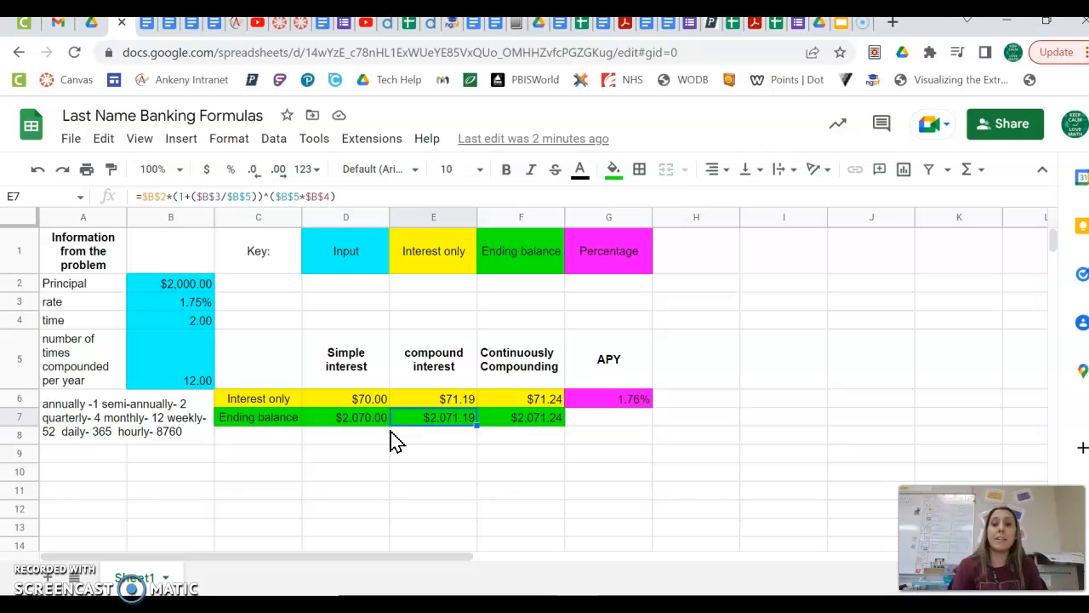
# - Re-enter the EXP function in the continuous compounding formula in F7 so that it reads =$B$2*EXP($B$3*$B$4), and commit it
pyautogui.click(504, 423)
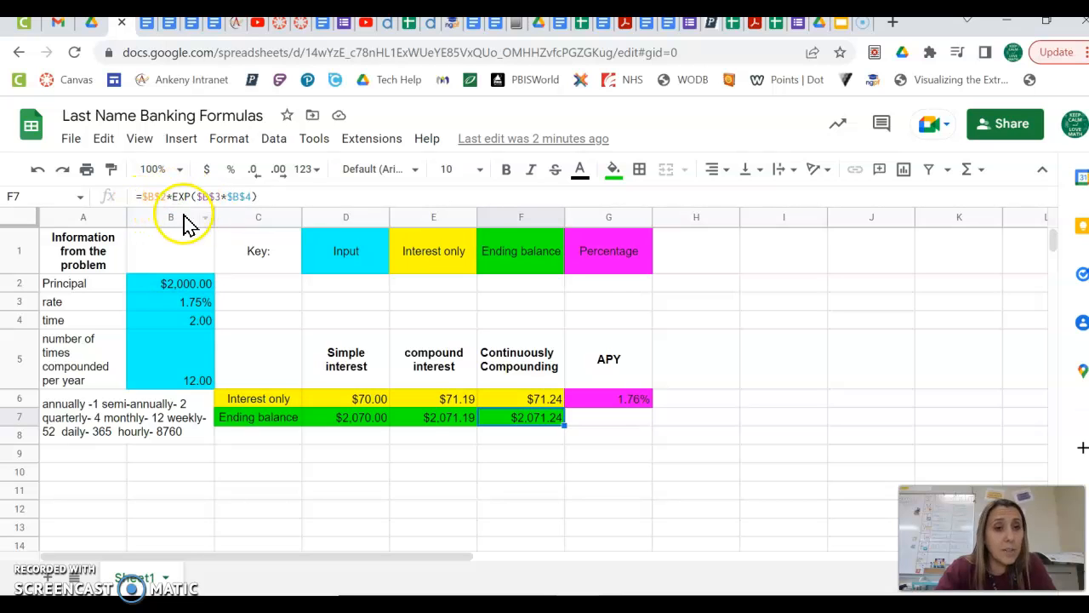
pyautogui.moveTo(577, 606)
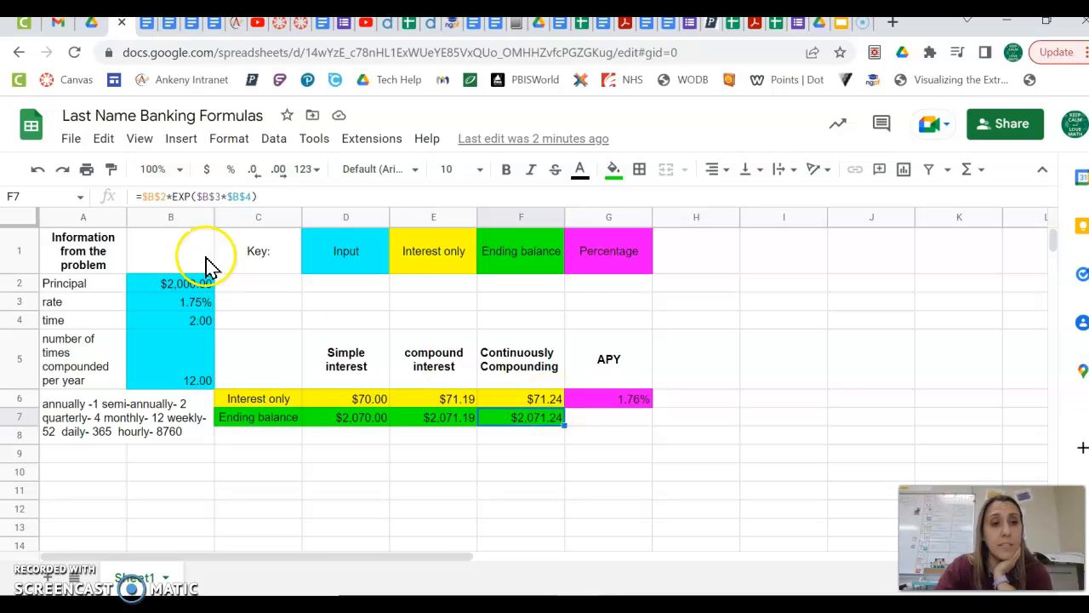
pyautogui.click(178, 197)
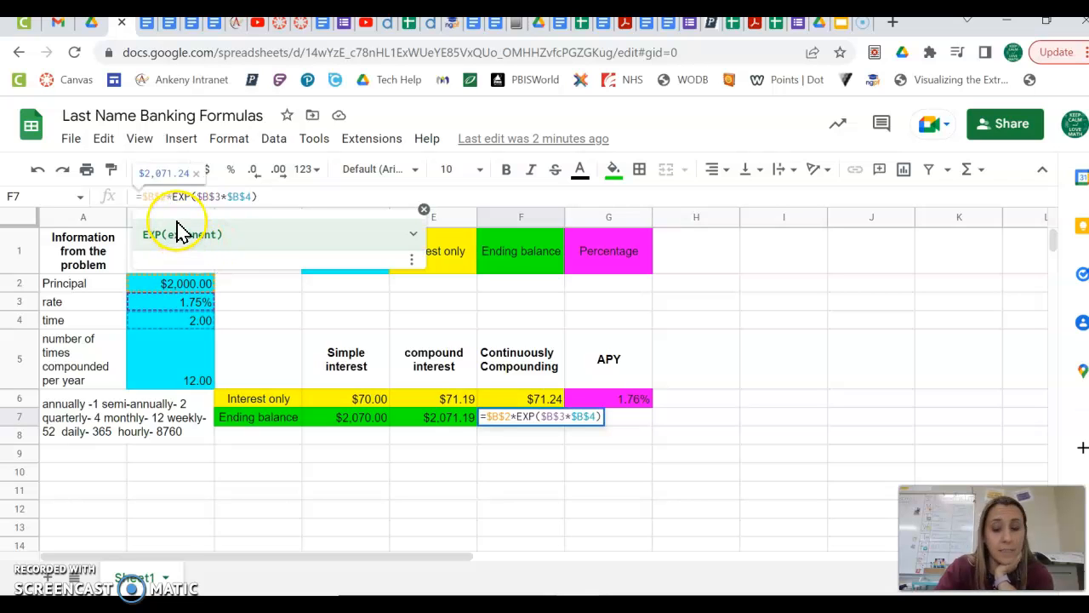
pyautogui.press('Left')
pyautogui.press('Right')
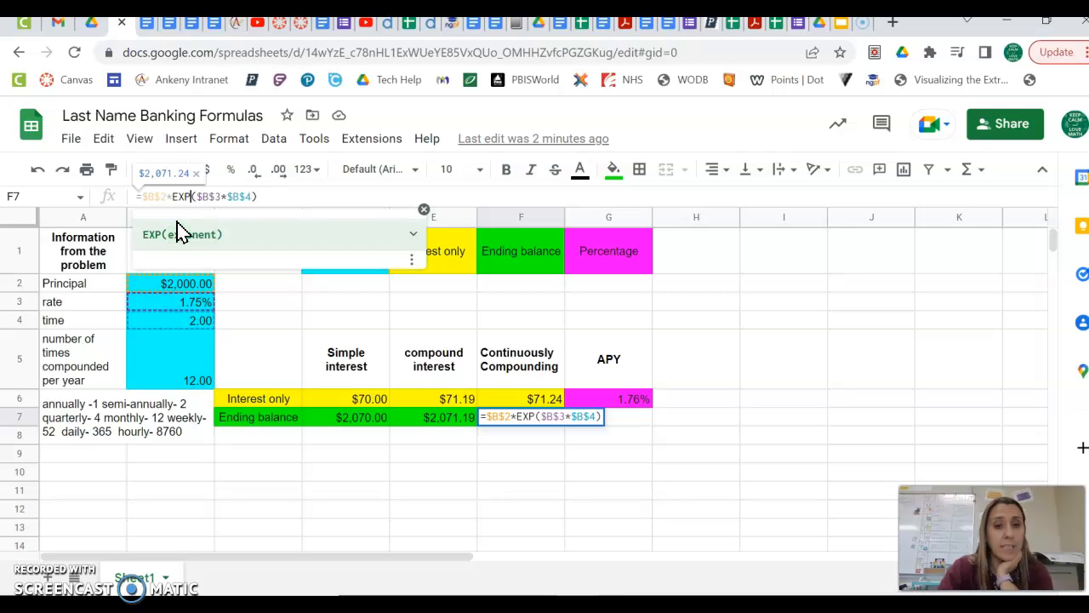
pyautogui.press('BackSpace')
pyautogui.press('BackSpace')
pyautogui.press('BackSpace')
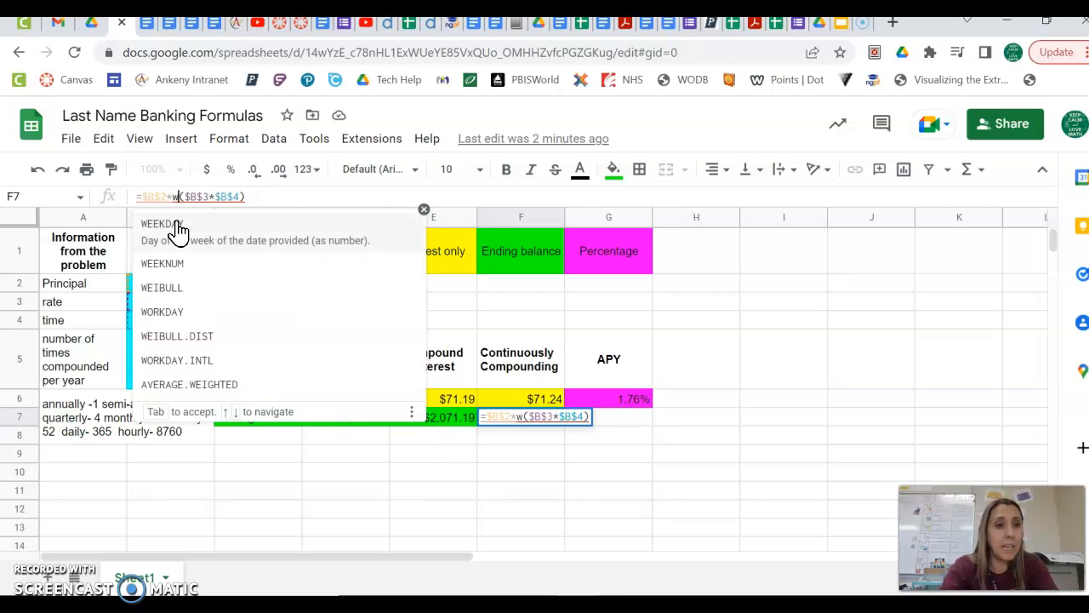
pyautogui.write('ex')
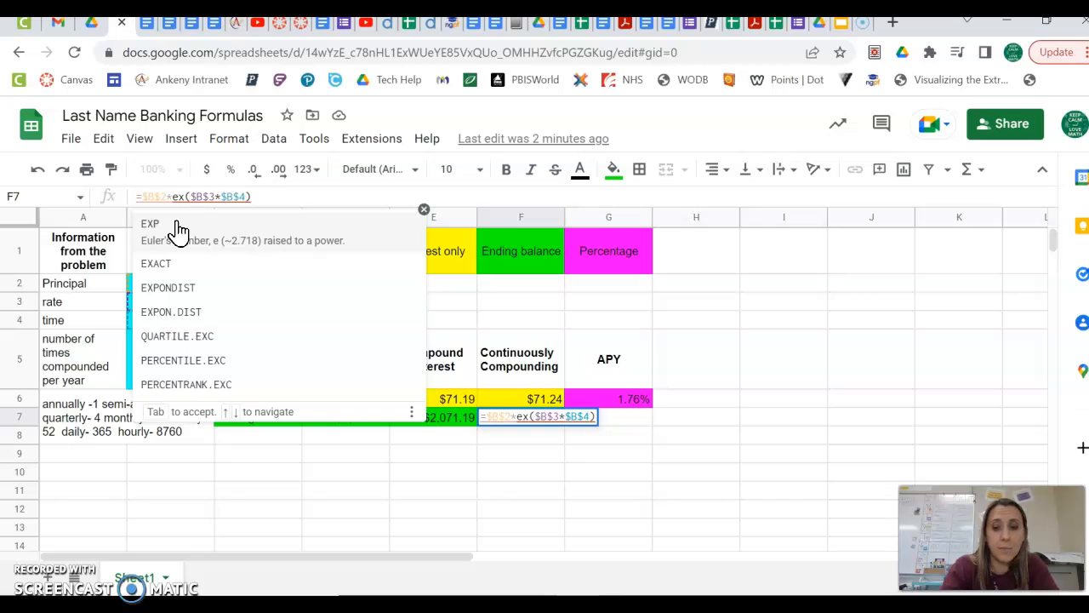
pyautogui.write('p')
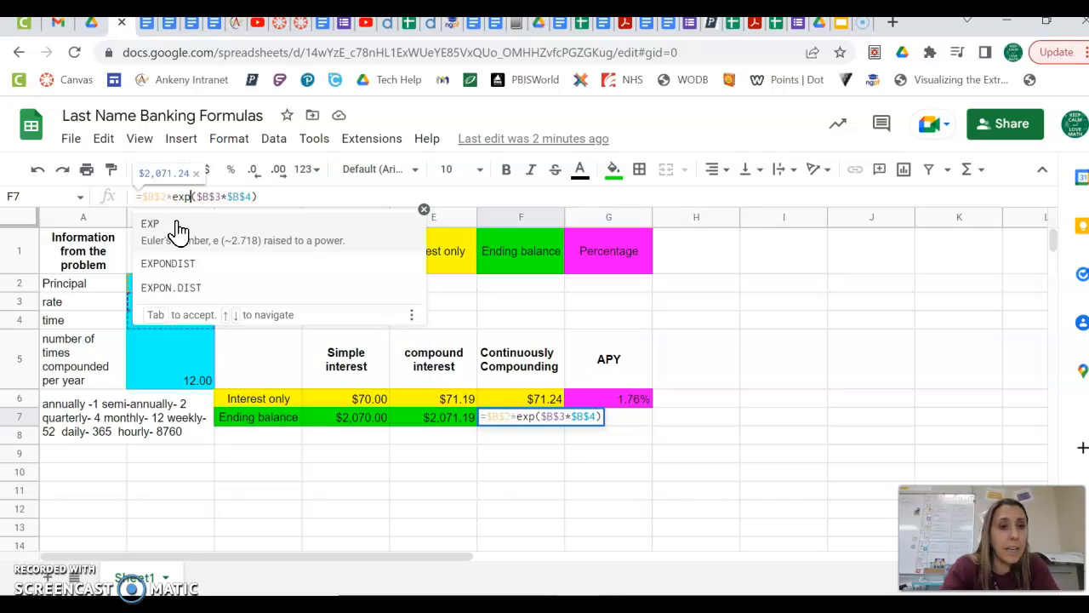
pyautogui.click(362, 249)
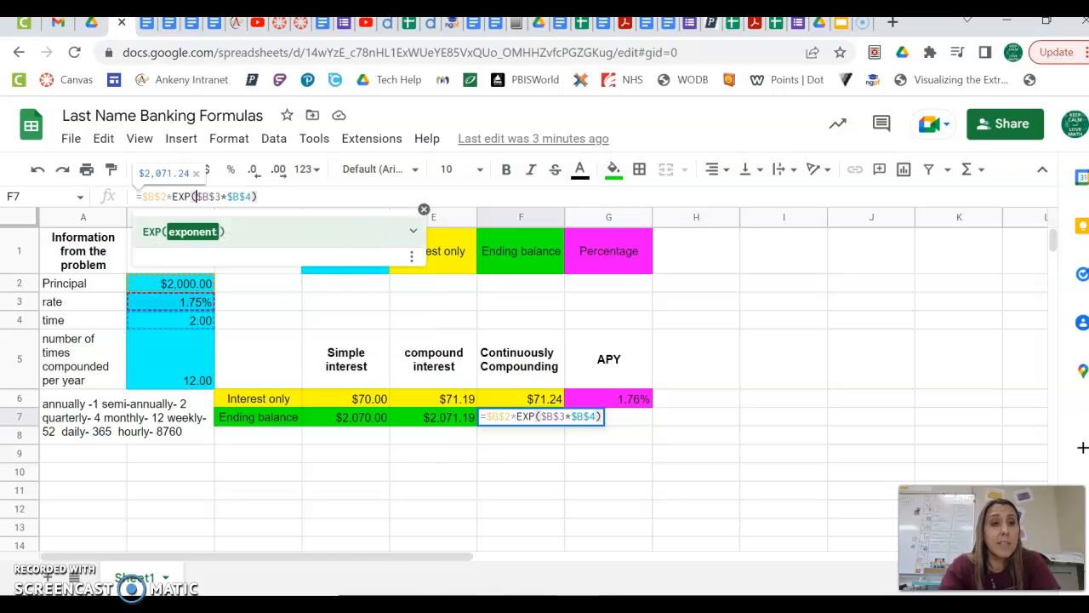
pyautogui.press('Return')
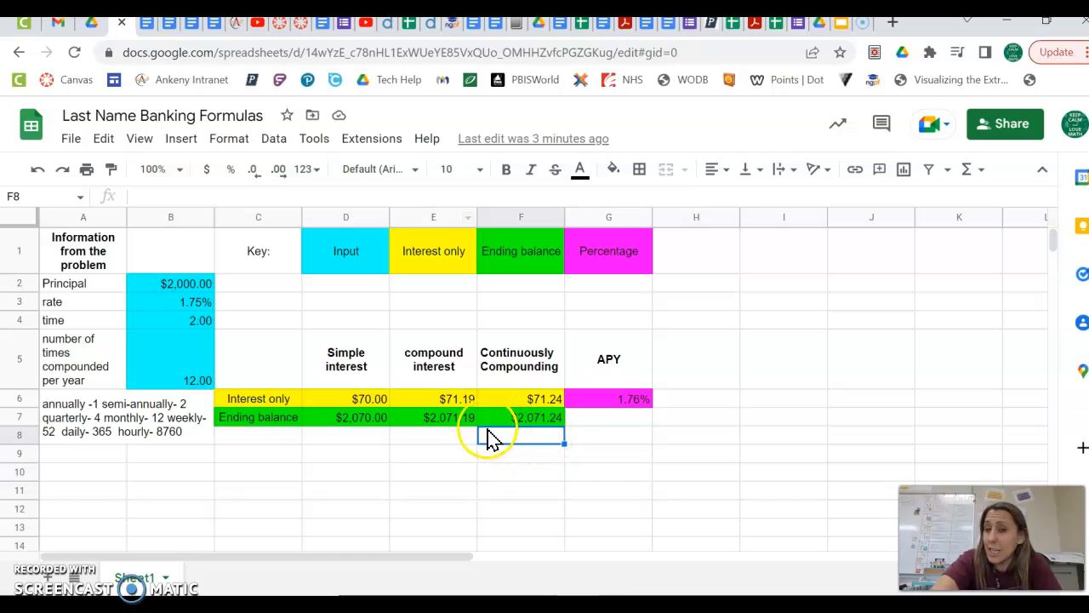
# - Review the continuous compounding interest formula in F6 and compare the APY formula in G6 with the E7 formula and the rate in B3
pyautogui.click(521, 403)
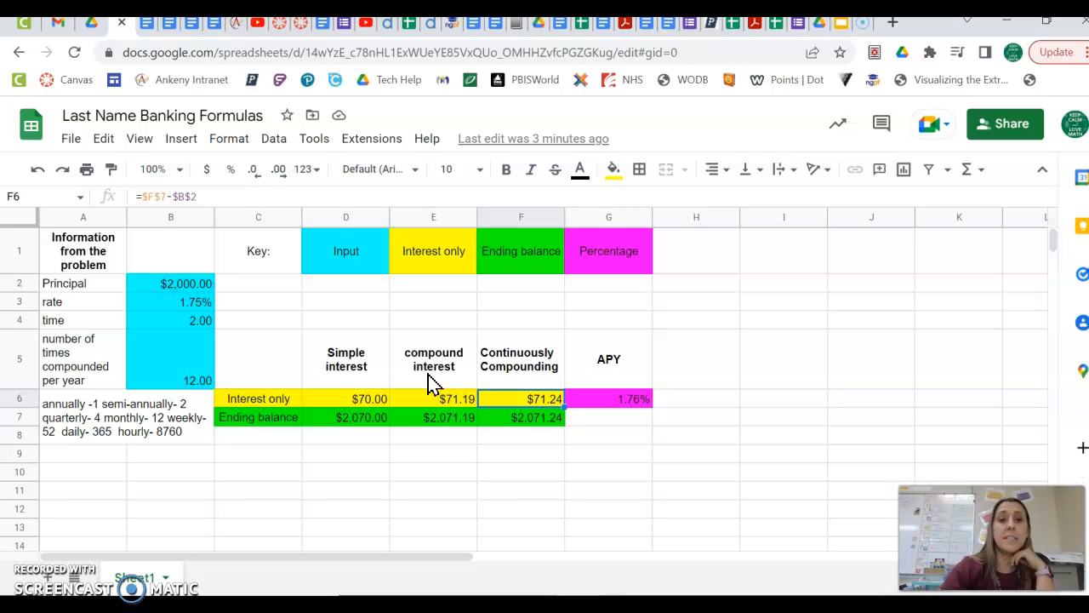
pyautogui.click(594, 405)
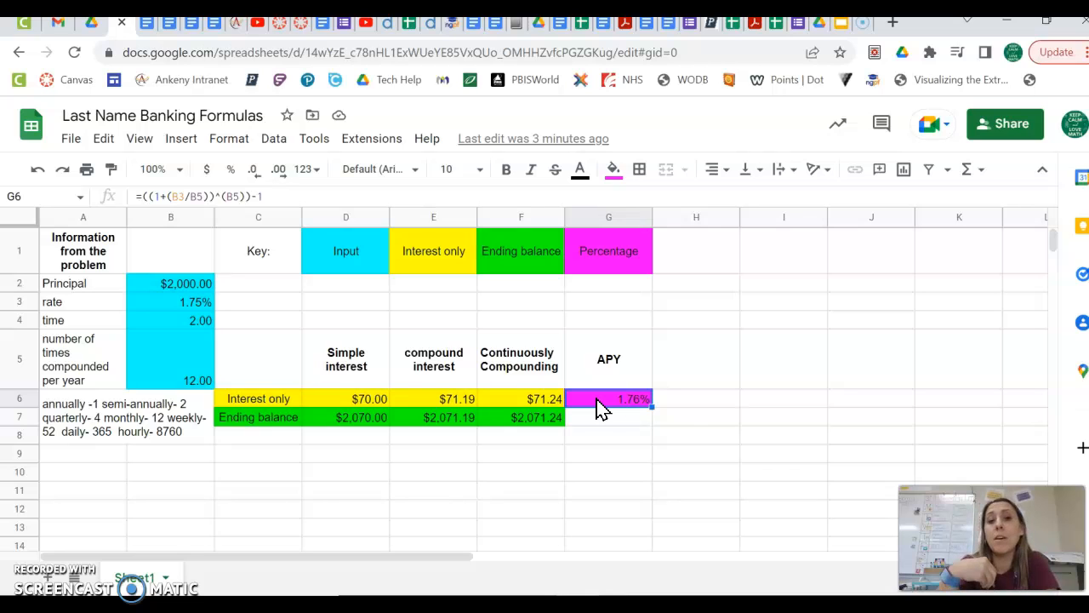
pyautogui.click(595, 395)
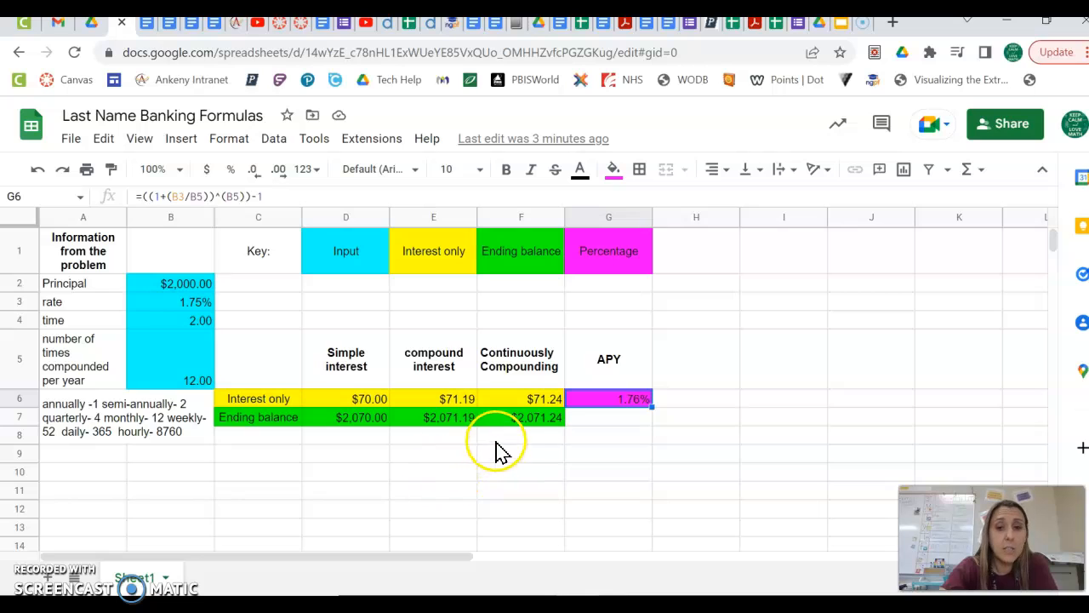
pyautogui.click(439, 426)
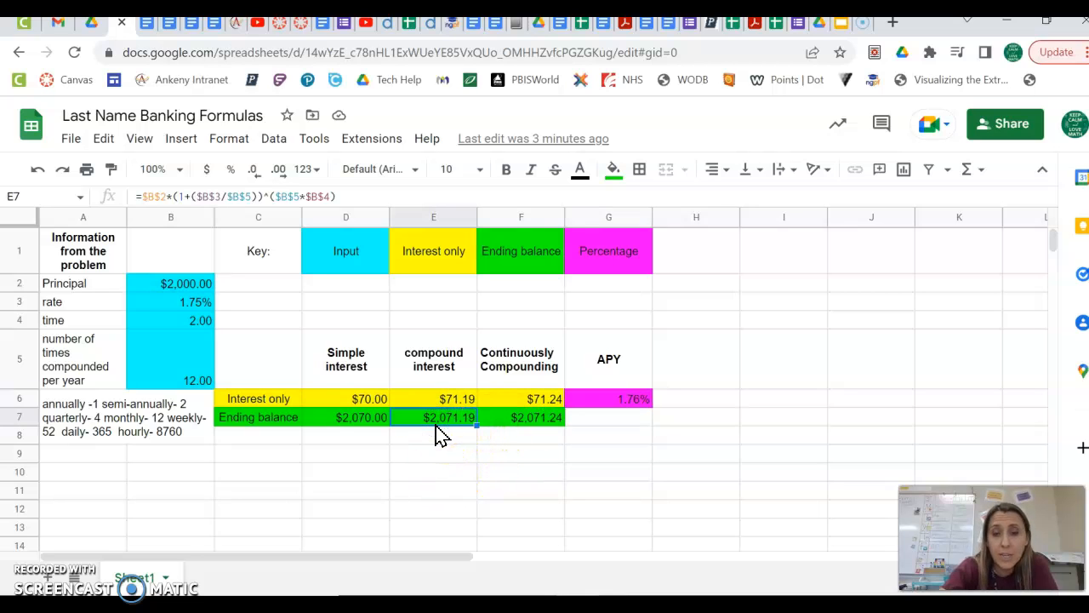
pyautogui.click(424, 426)
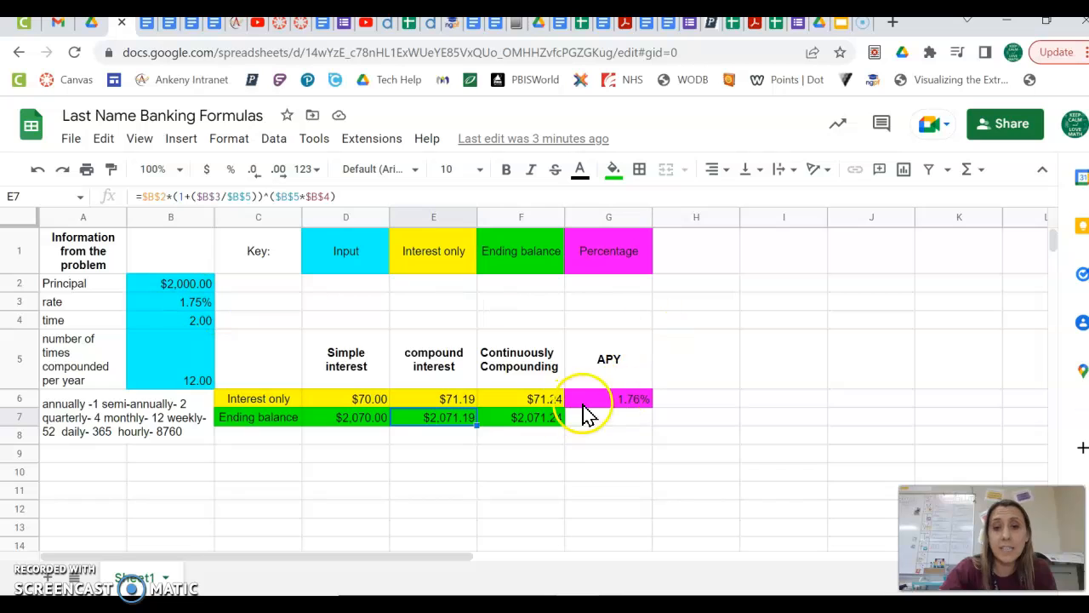
pyautogui.click(195, 302)
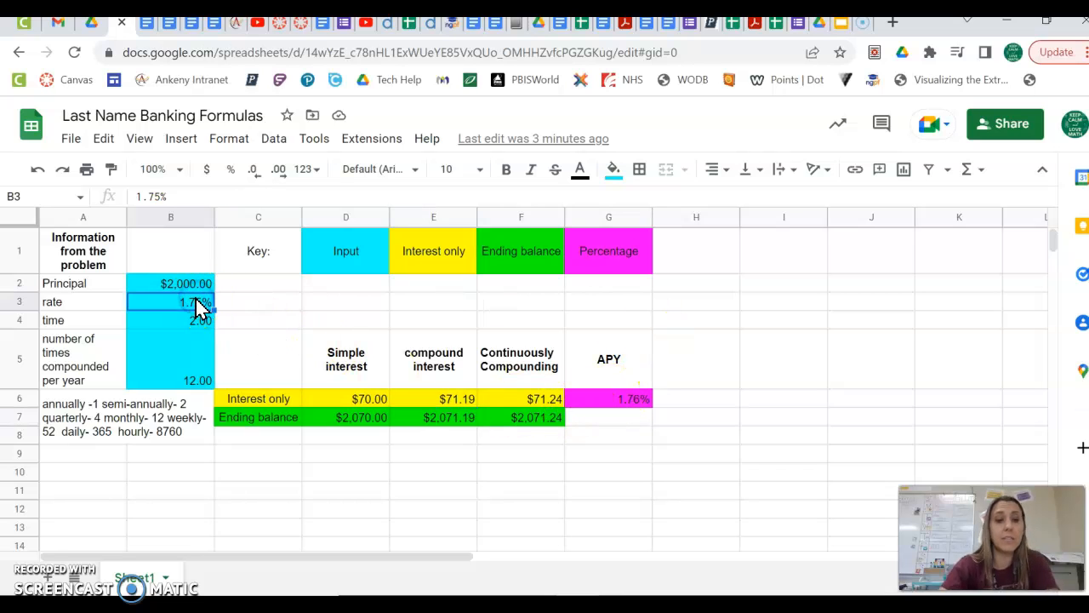
# - Set the rate in B3 to 1.76% as a test and check the APY calculation in G6
pyautogui.press('BackSpace')
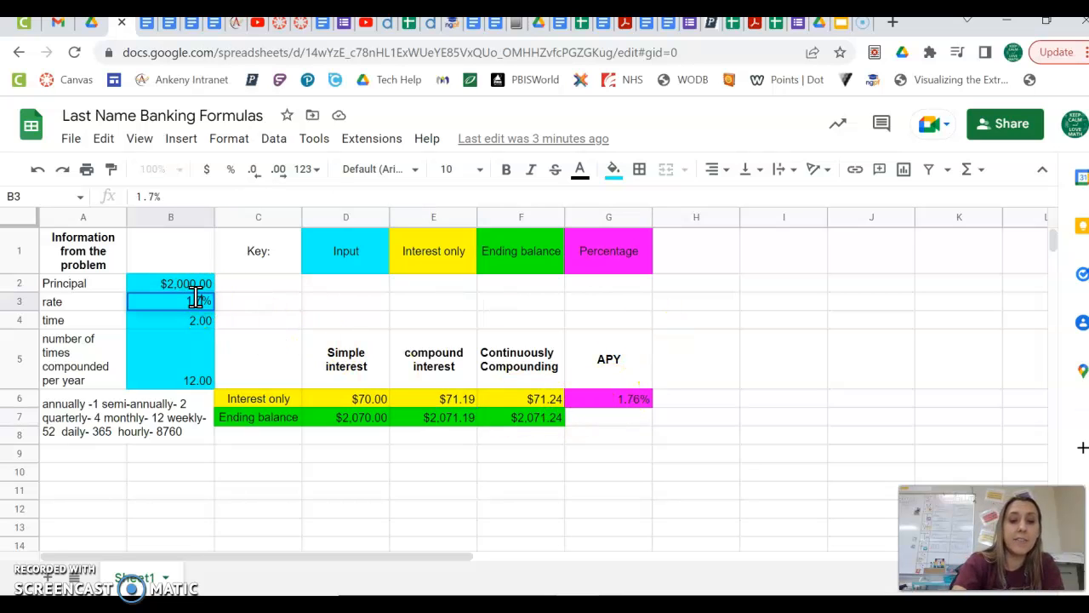
pyautogui.write('1.76')
pyautogui.press('Return')
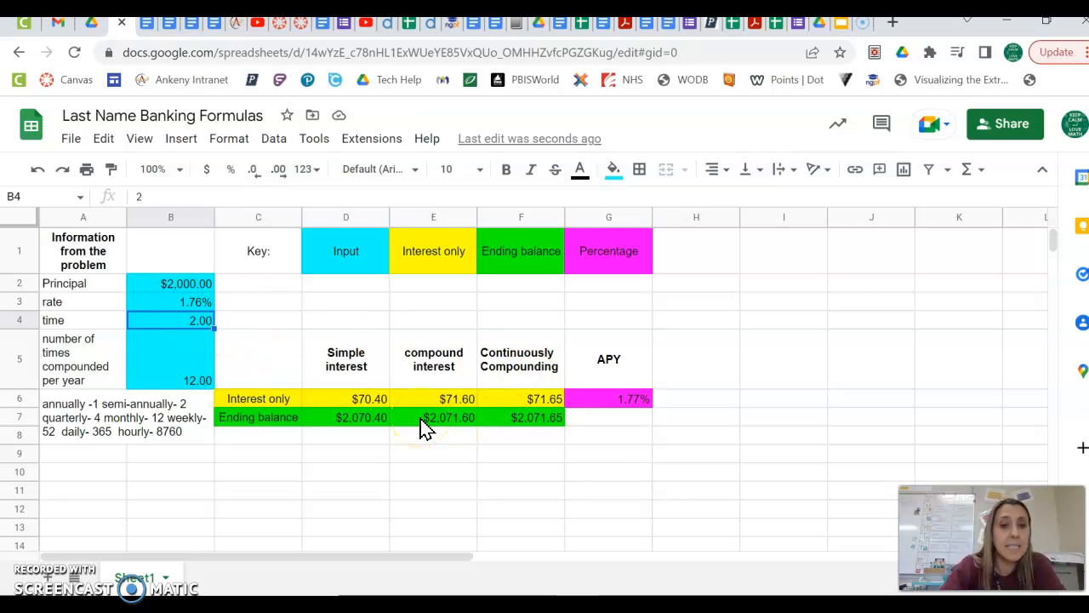
pyautogui.click(636, 402)
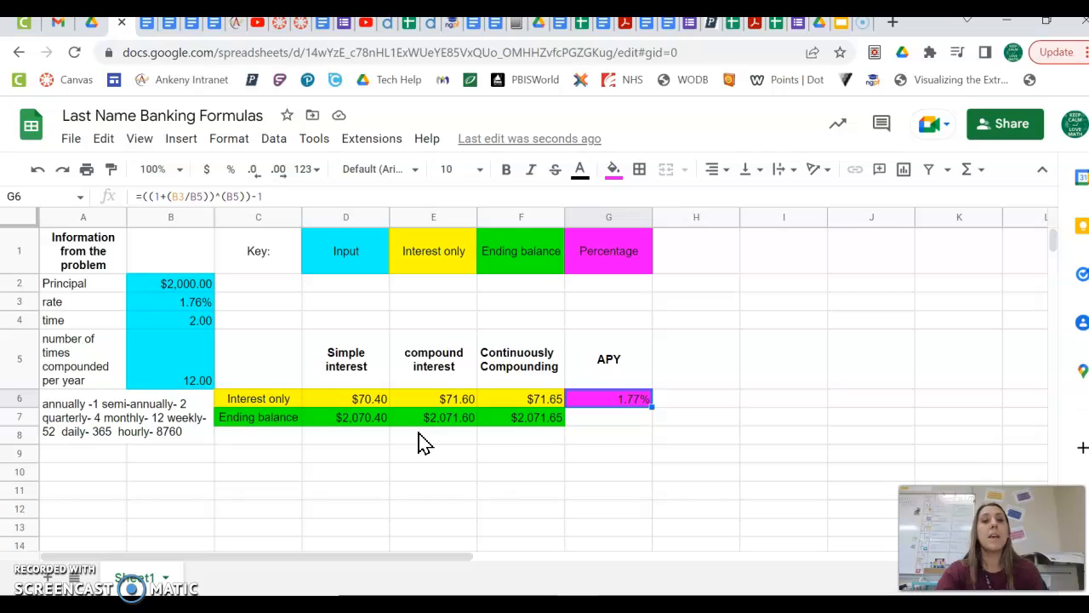
# - Restore the rate in B3 to 1.75%
pyautogui.click(196, 303)
pyautogui.press('BackSpace')
pyautogui.press('BackSpace')
pyautogui.write('75')
pyautogui.press('Return')
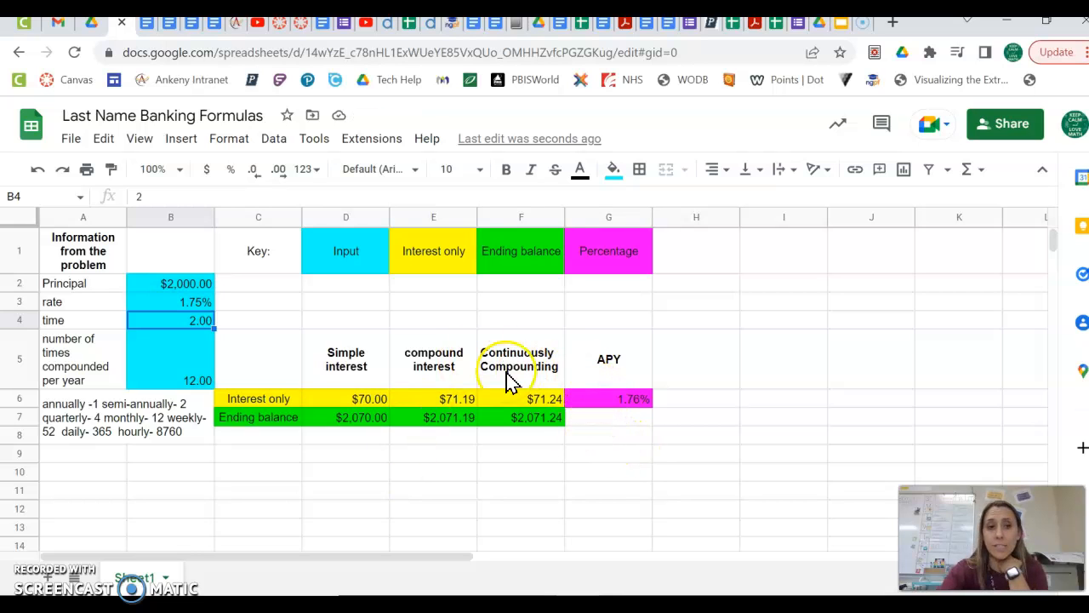
# - Switch to Canvas and bring up the Banking Formulas Spreadsheet assignment page in the student view
pyautogui.click(275, 30)
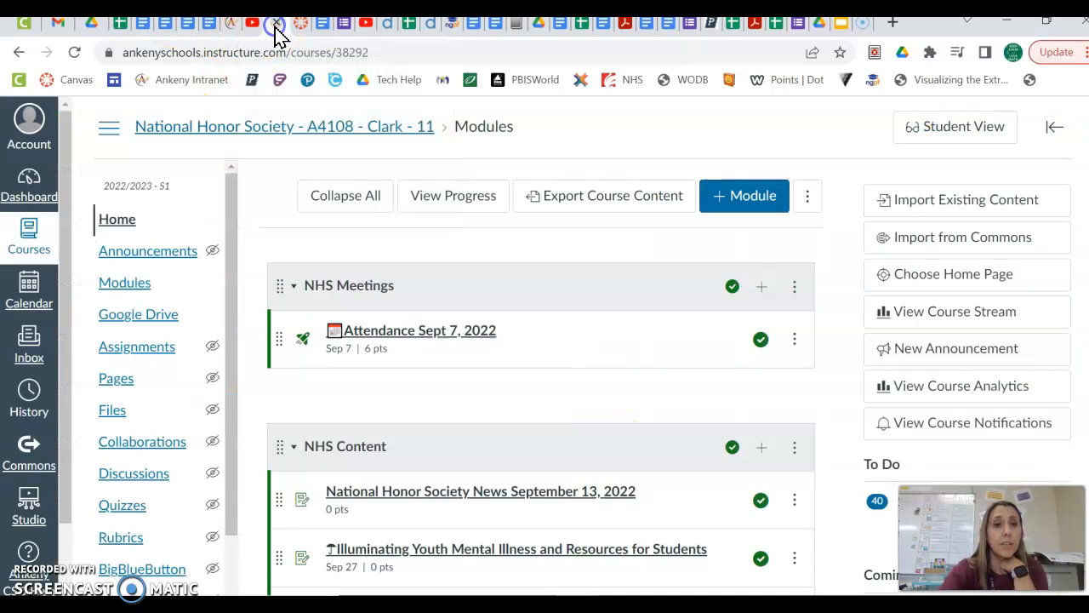
pyautogui.click(308, 32)
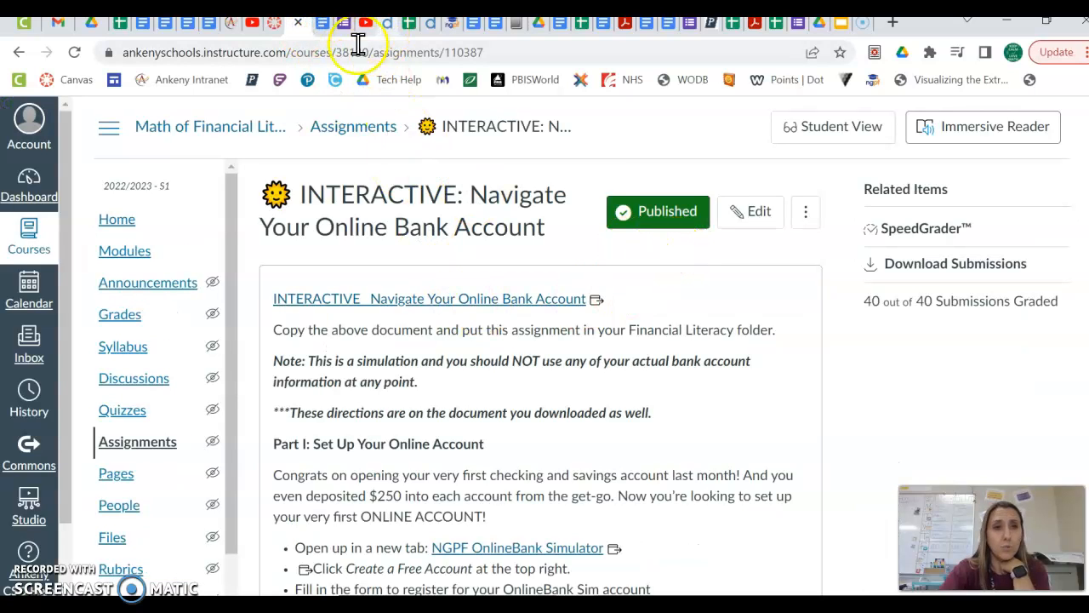
pyautogui.click(278, 27)
pyautogui.click(230, 27)
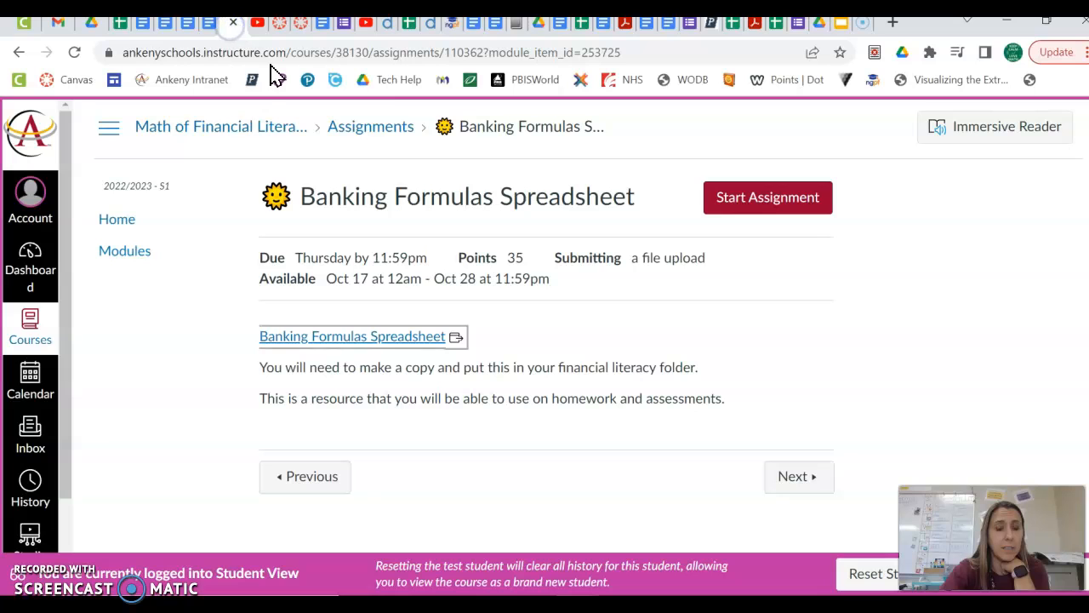
# - Start the Banking Formulas Spreadsheet assignment and try Google Drive as the submission source
pyautogui.click(754, 204)
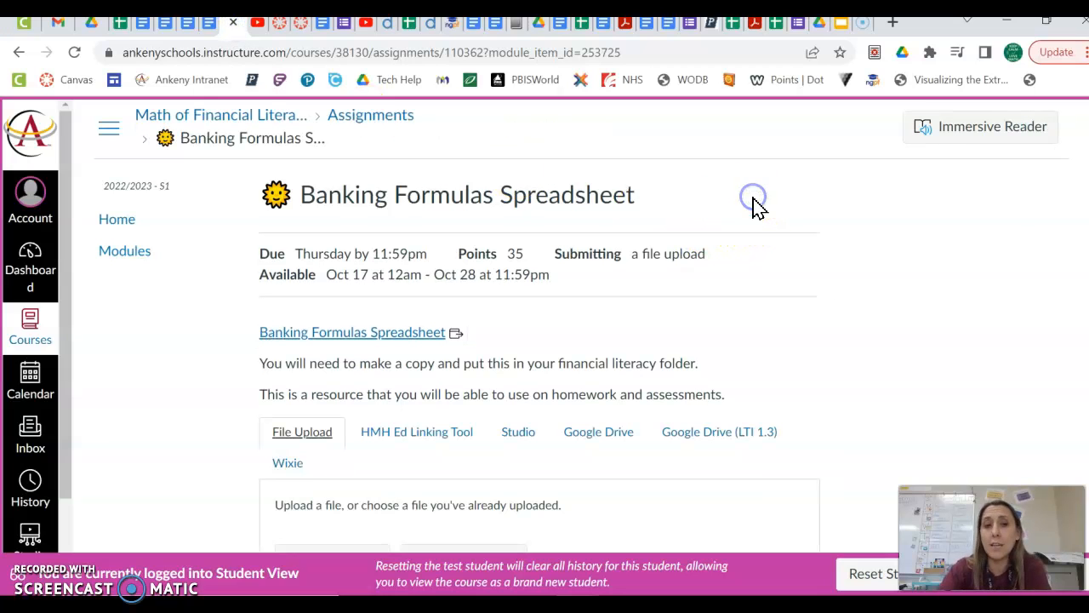
pyautogui.click(582, 430)
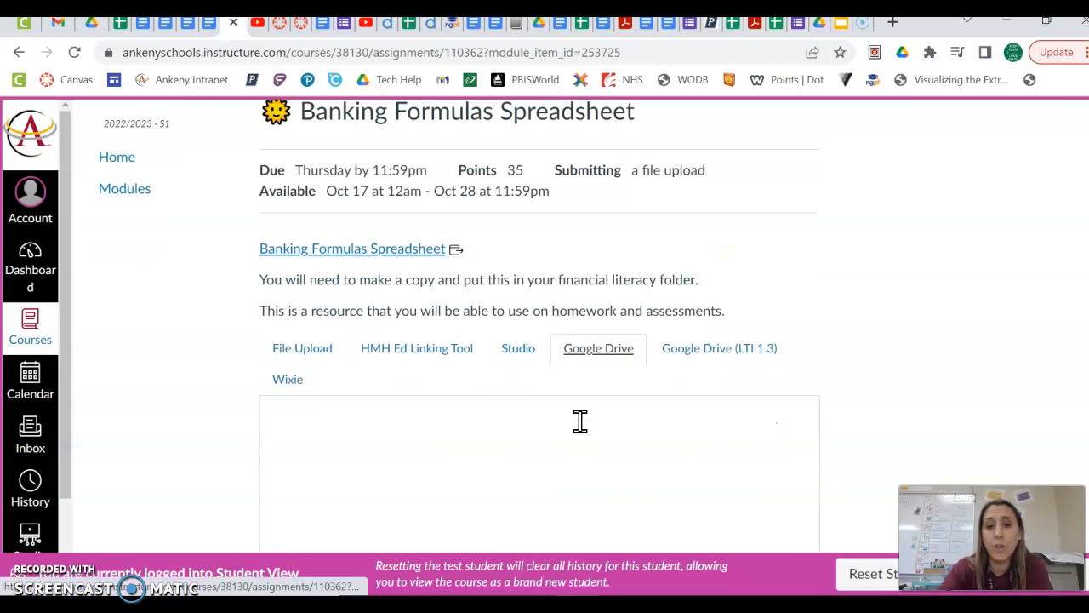
pyautogui.scroll(-4, 582, 426)
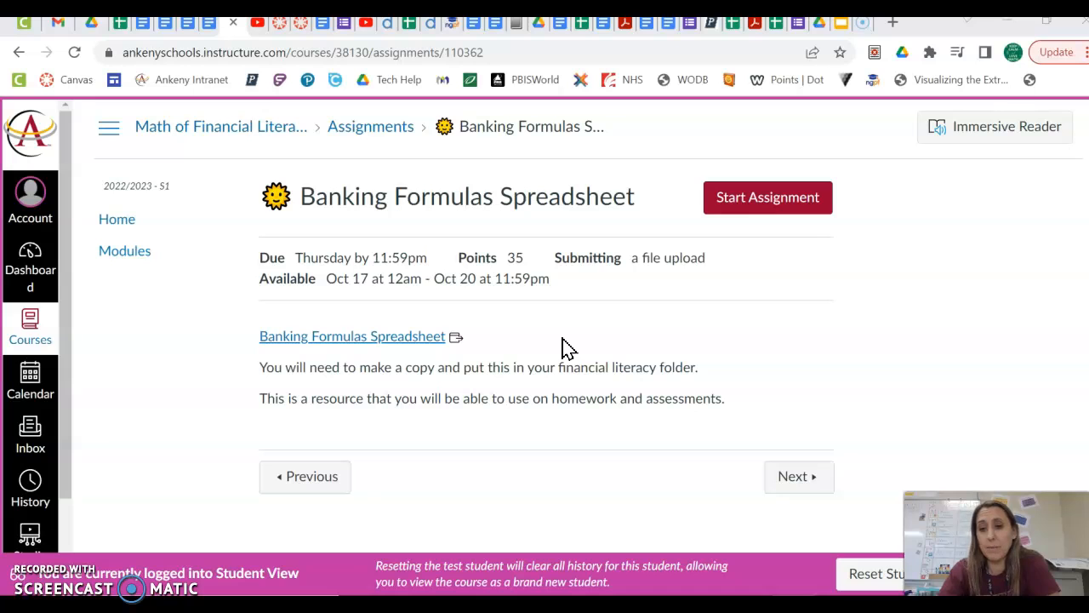
# - Start the assignment submission again from the reloaded page and choose Google Drive for handing in the spreadsheet
pyautogui.click(743, 201)
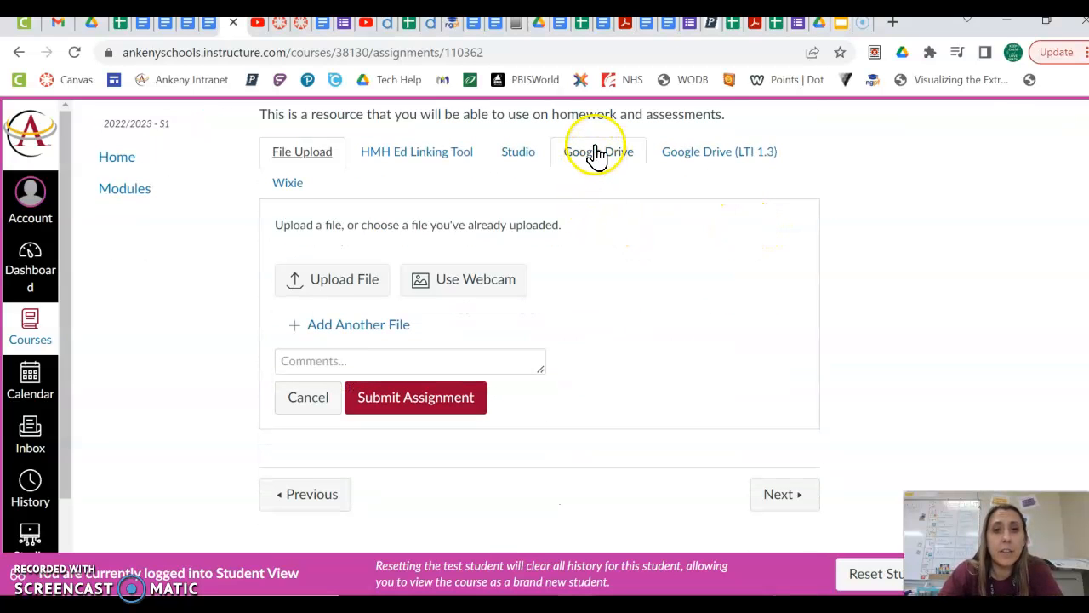
pyautogui.click(595, 161)
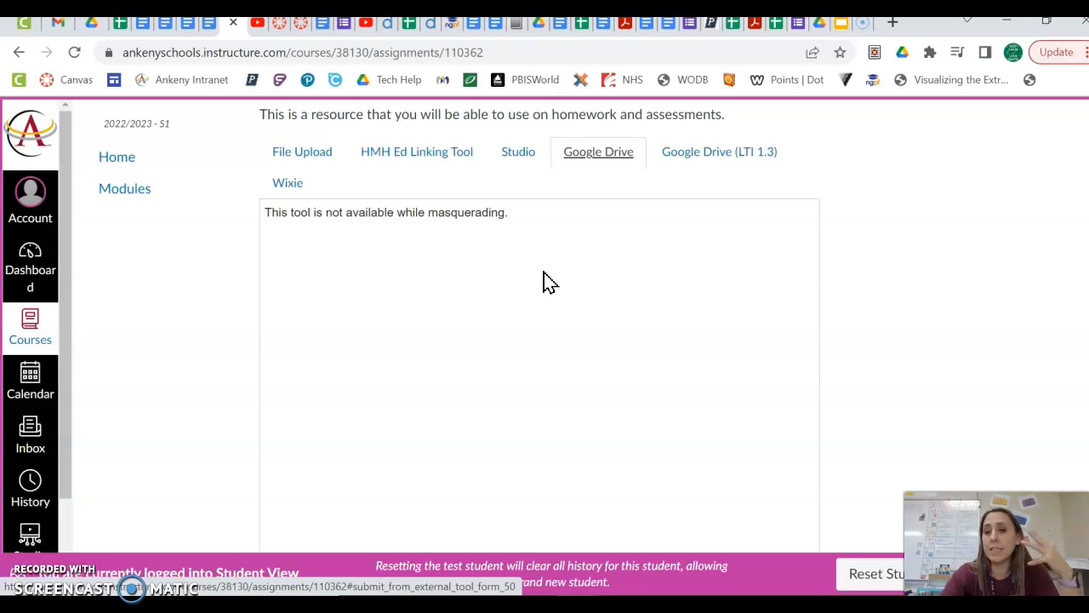
pyautogui.click(557, 287)
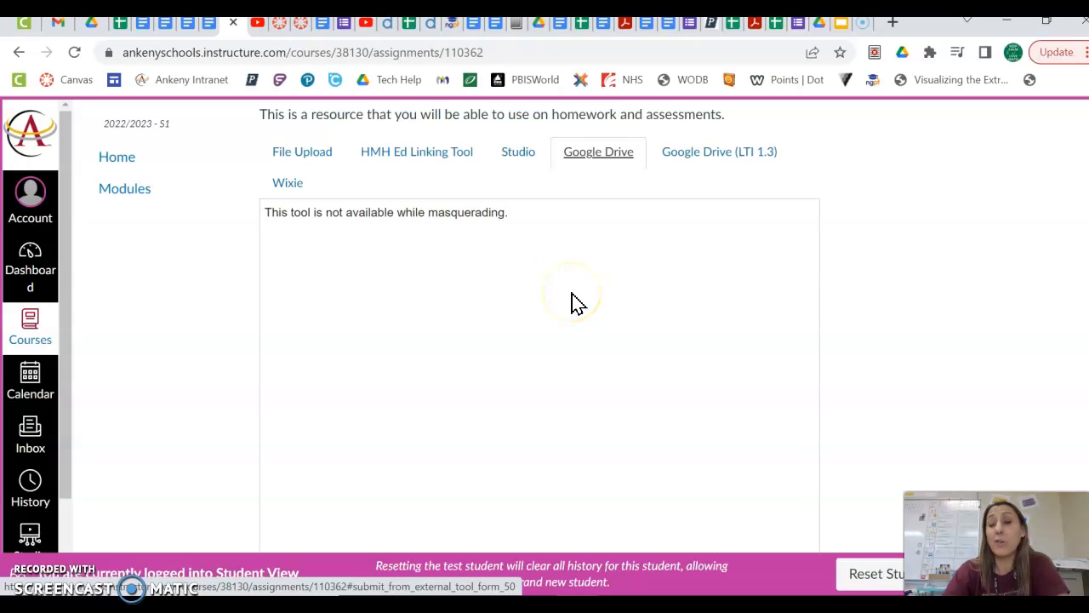
pyautogui.click(466, 326)
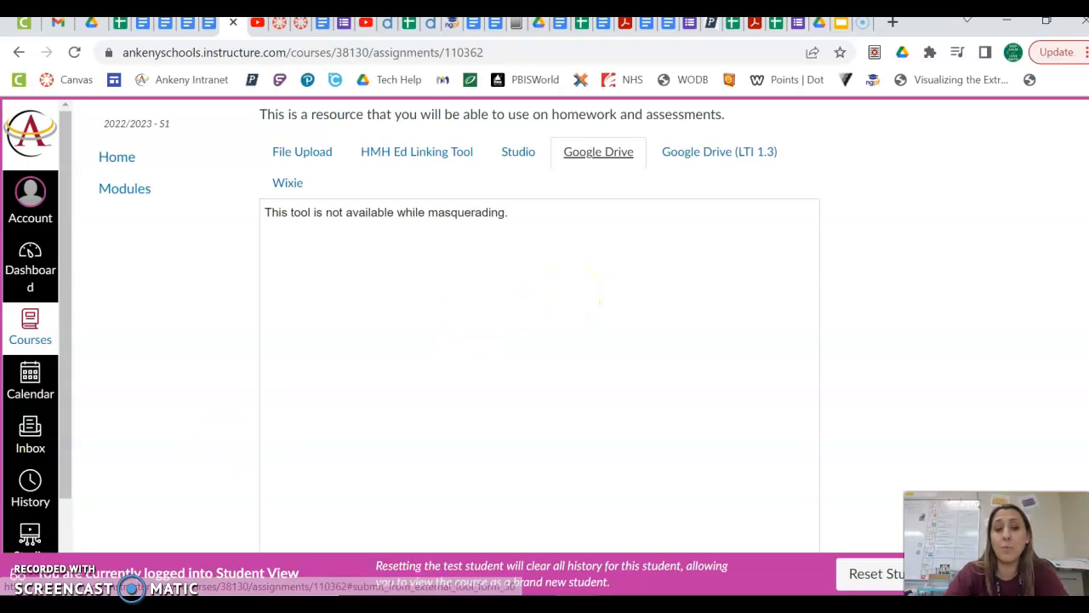